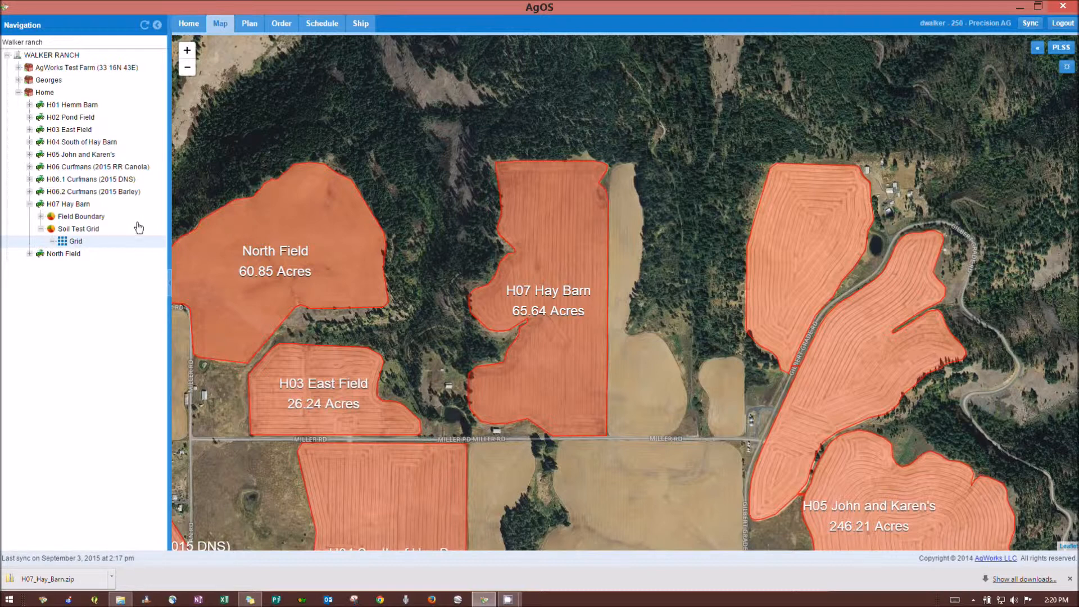
Step: Download the shapefile of the H07 Hay Barn field boundary contour
scroll(390, 149, "up", 1)
scroll(580, 325, "down", 1)
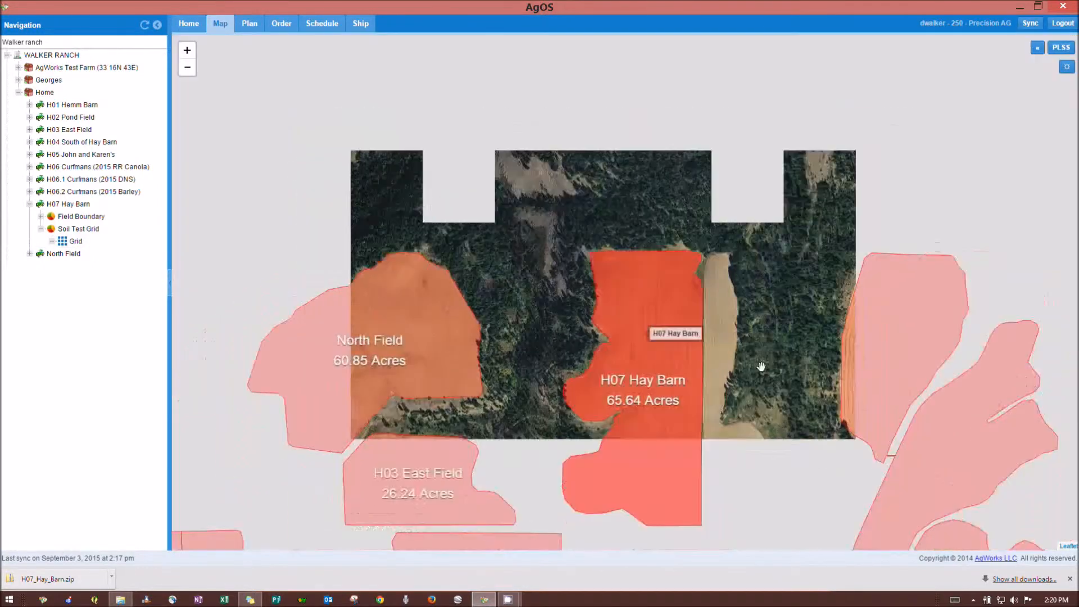
left_click_drag(741, 339, 646, 171)
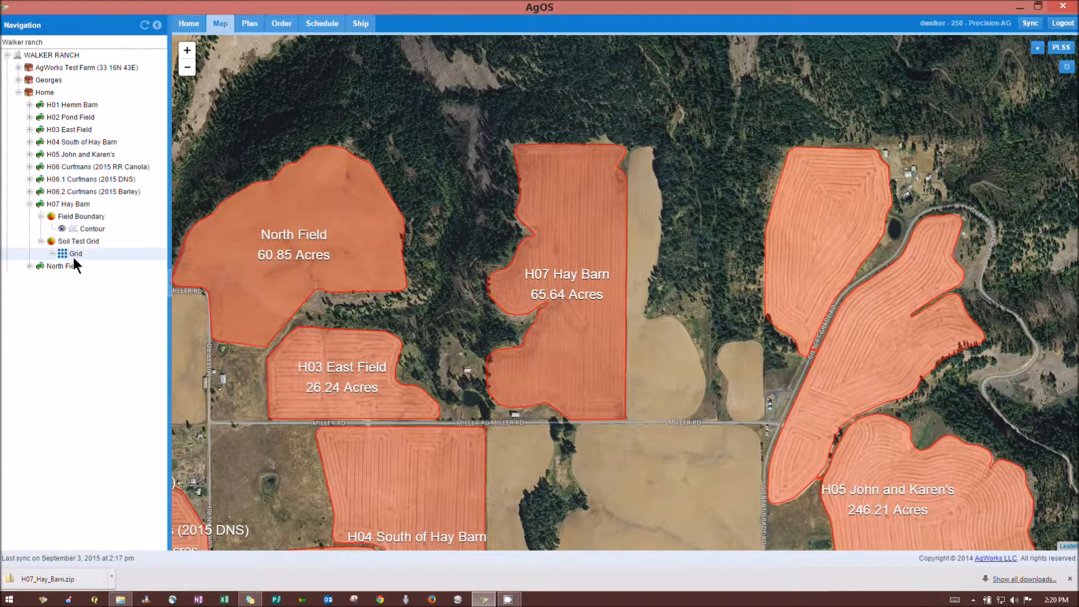
right_click(89, 227)
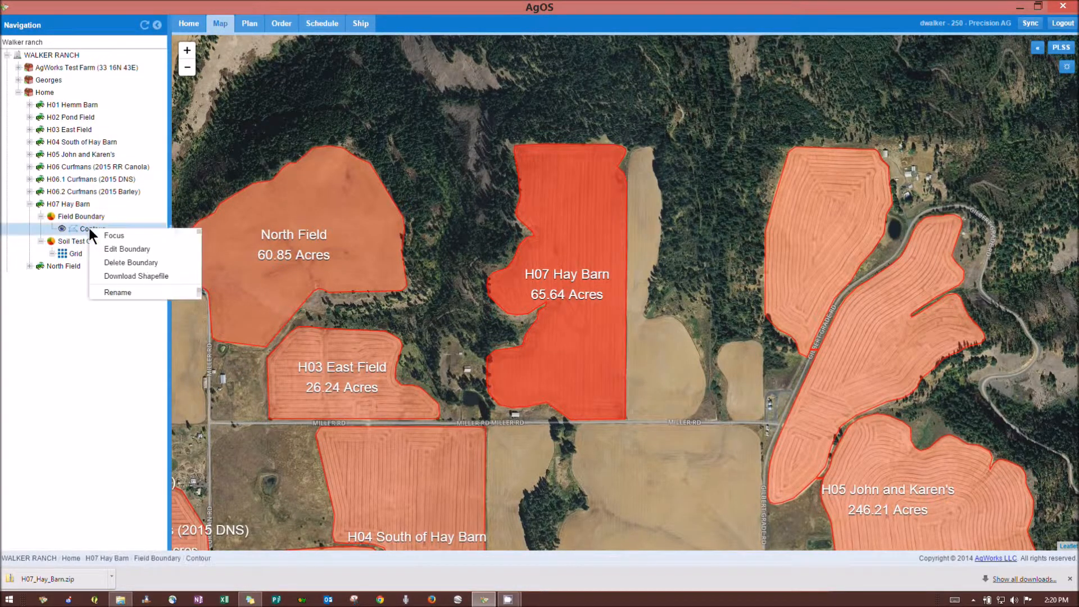
left_click(130, 280)
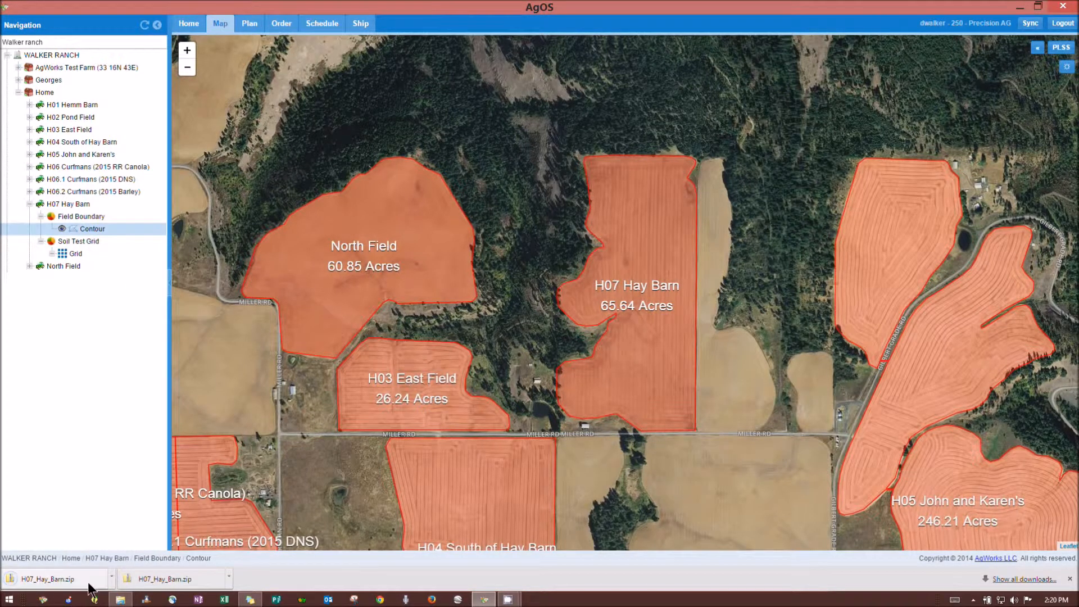
mouse_move(251, 599)
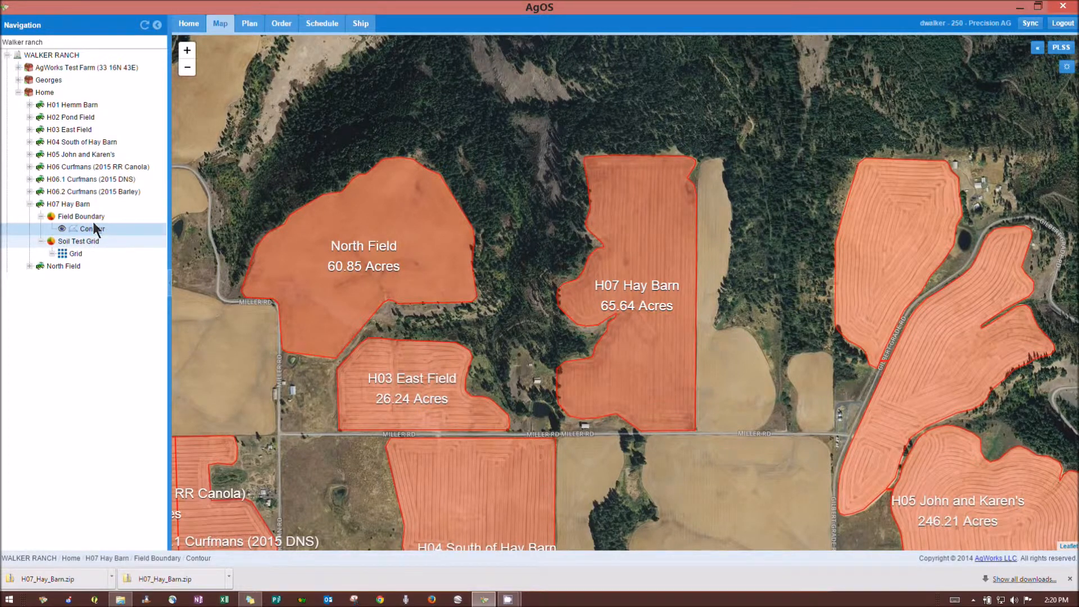
Step: Add a Management Zone to the H07 Hay Barn field and add a contour to that zone
left_click(83, 206)
right_click(84, 206)
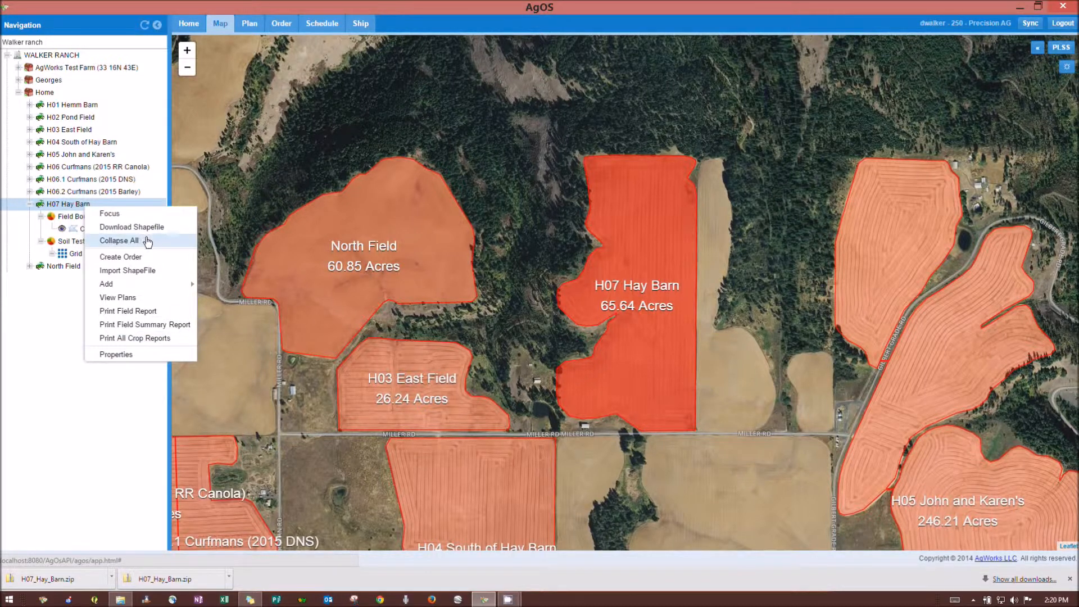
mouse_move(174, 288)
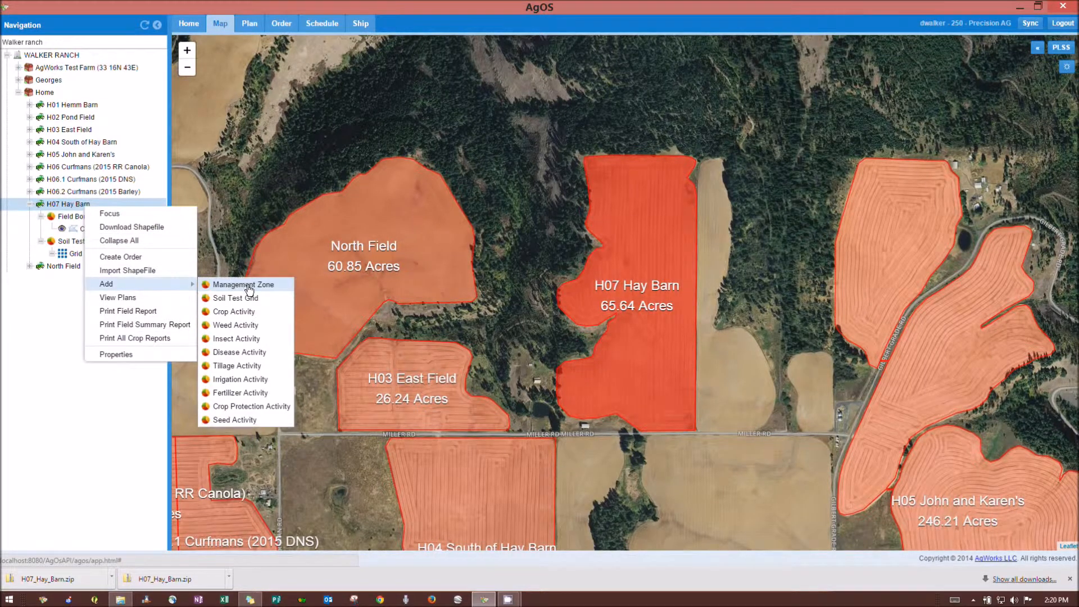
left_click(240, 288)
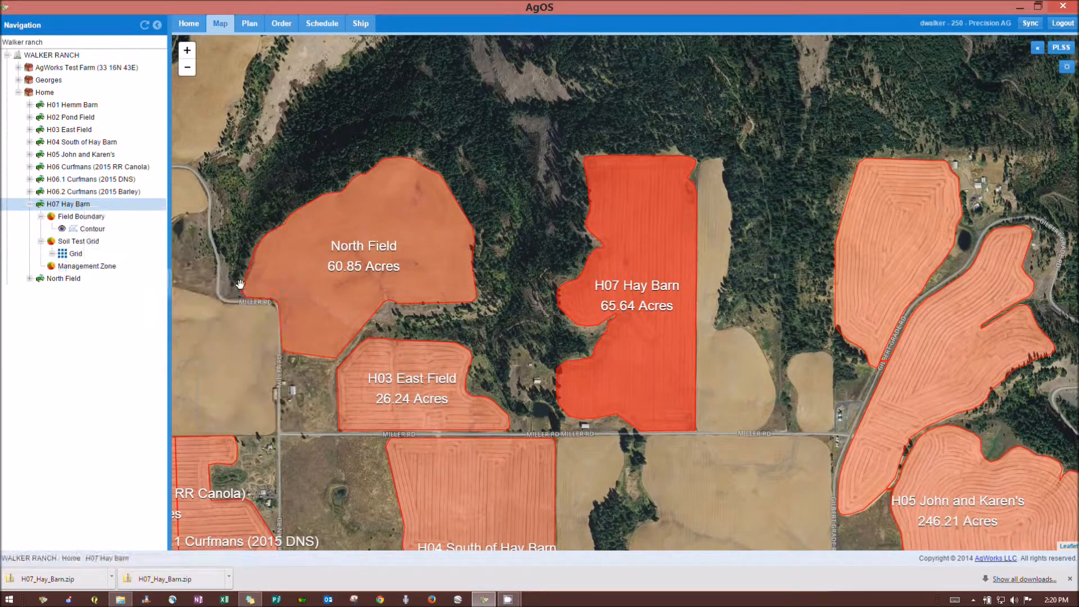
right_click(103, 263)
mouse_move(135, 278)
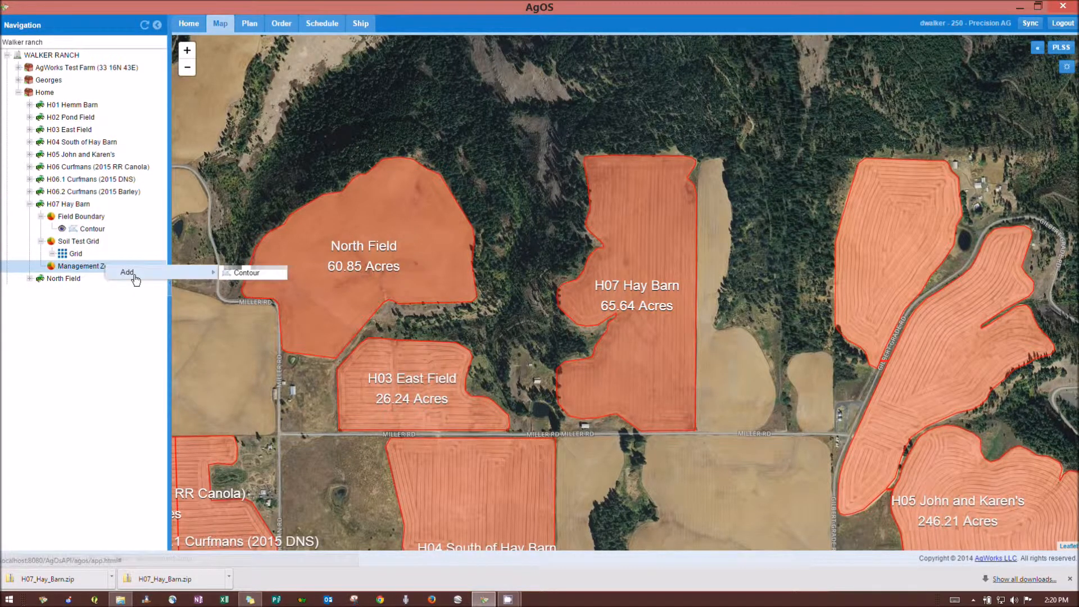
left_click(228, 302)
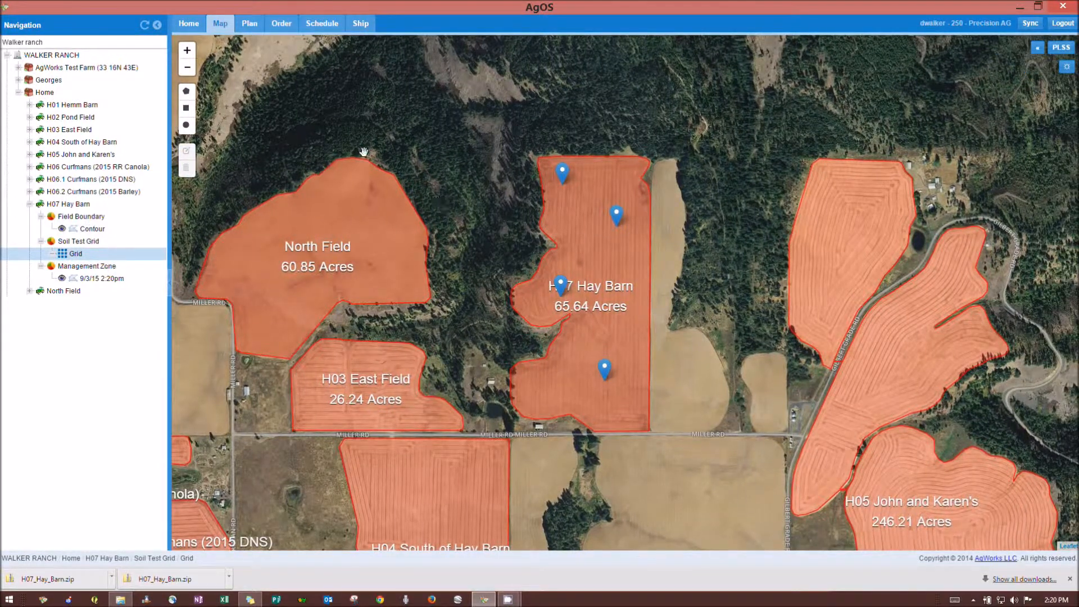
Step: Draw a closed polygon of about 7.67 acres from the field's west side, with spikes reaching each of the four soil sample points
left_click(186, 91)
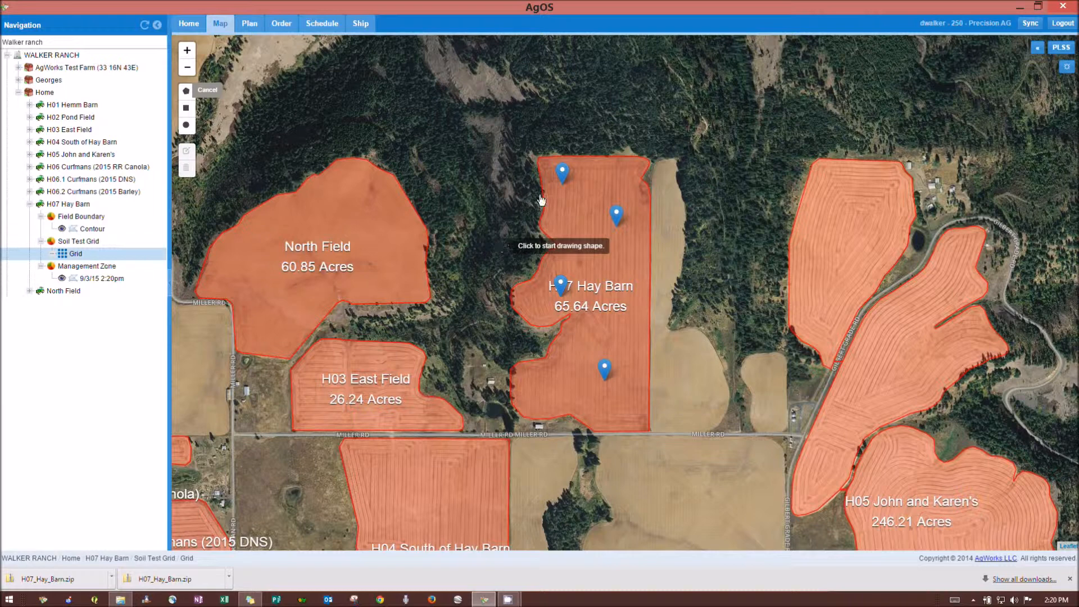
left_click(501, 244)
left_click(562, 183)
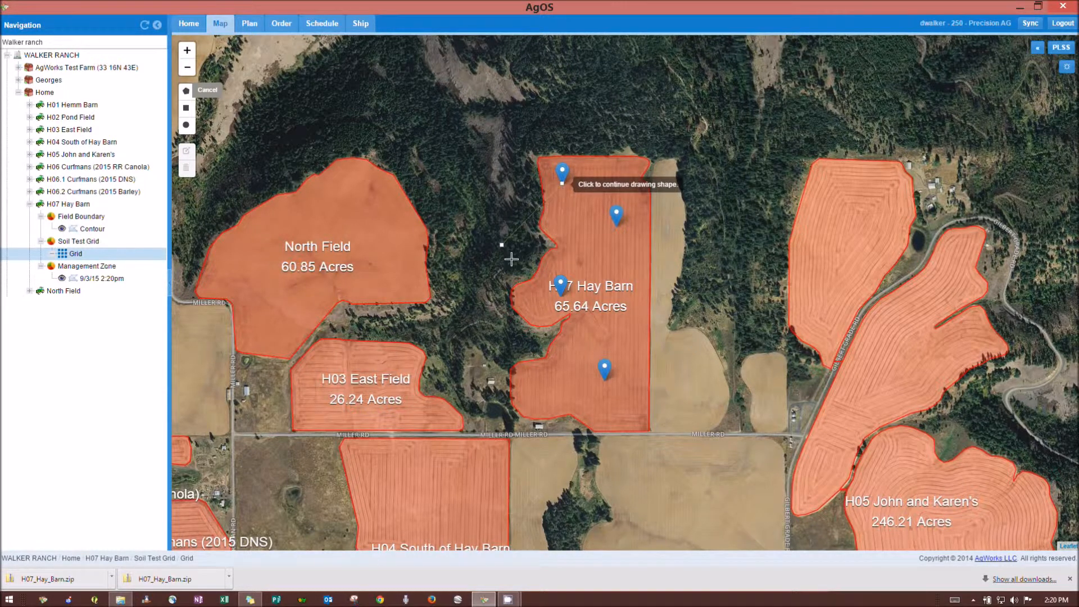
left_click(617, 226)
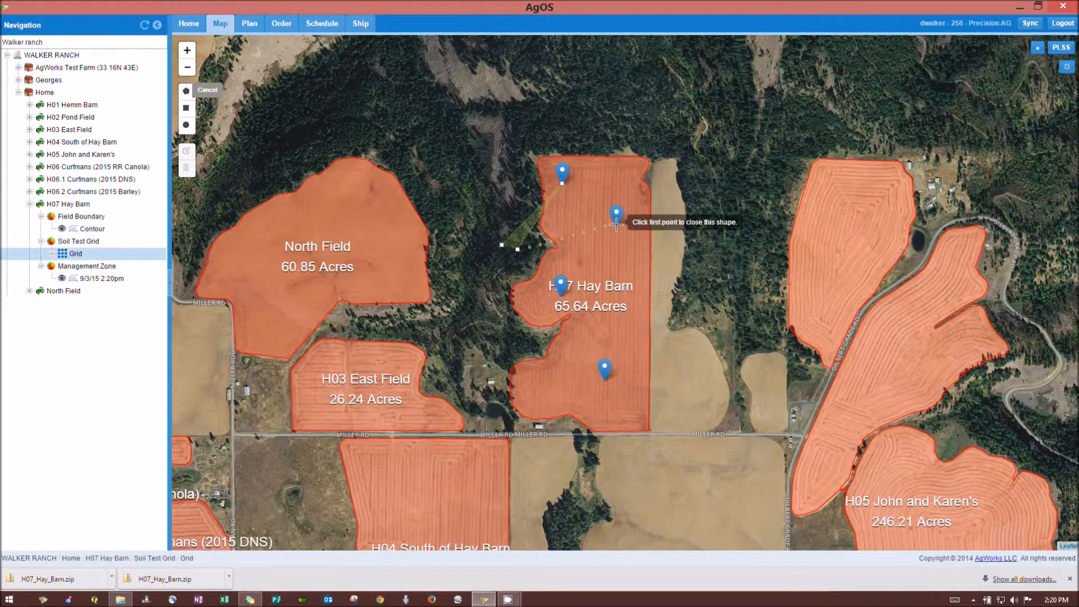
left_click(525, 270)
left_click(561, 297)
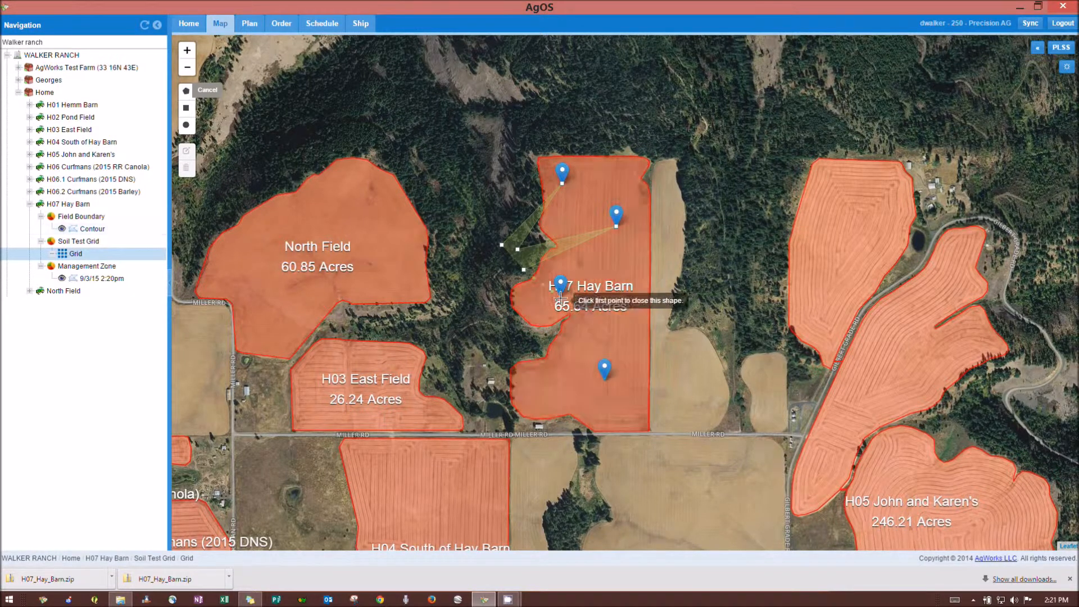
left_click(513, 276)
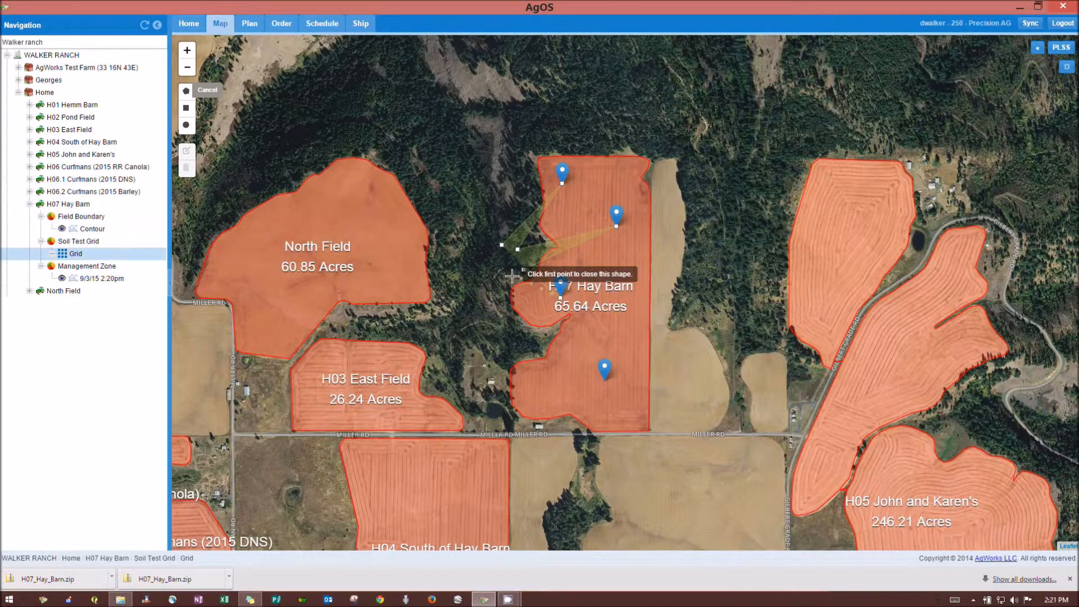
left_click(605, 382)
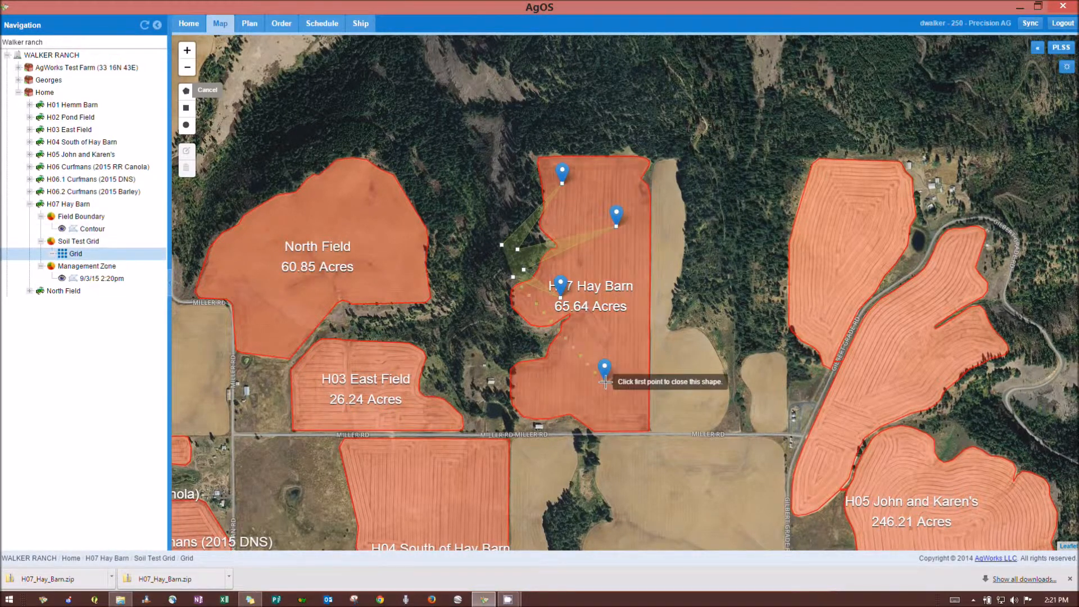
left_click(496, 280)
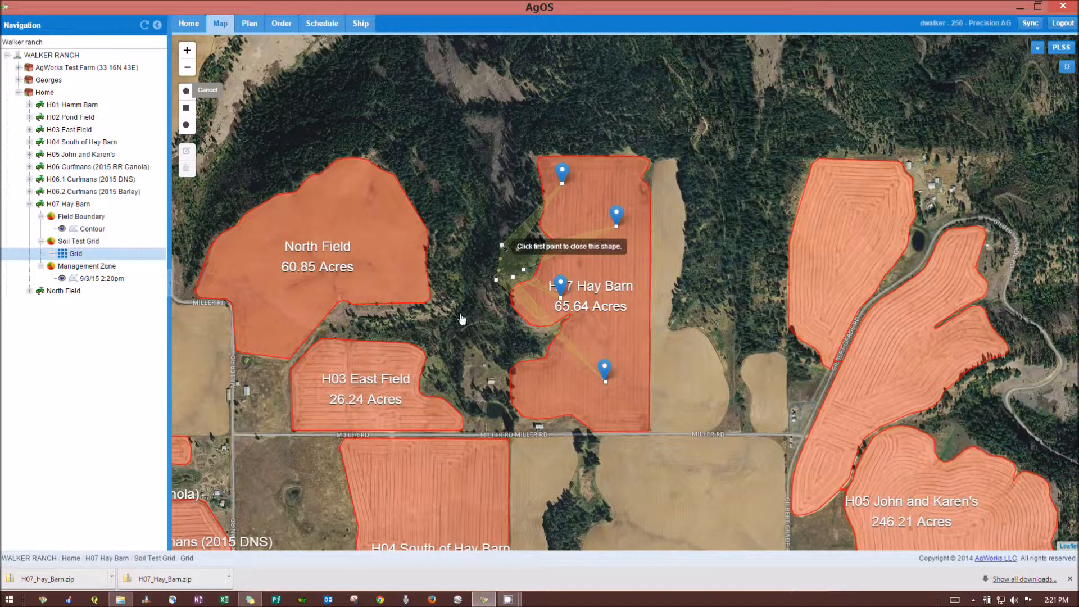
left_click(502, 247)
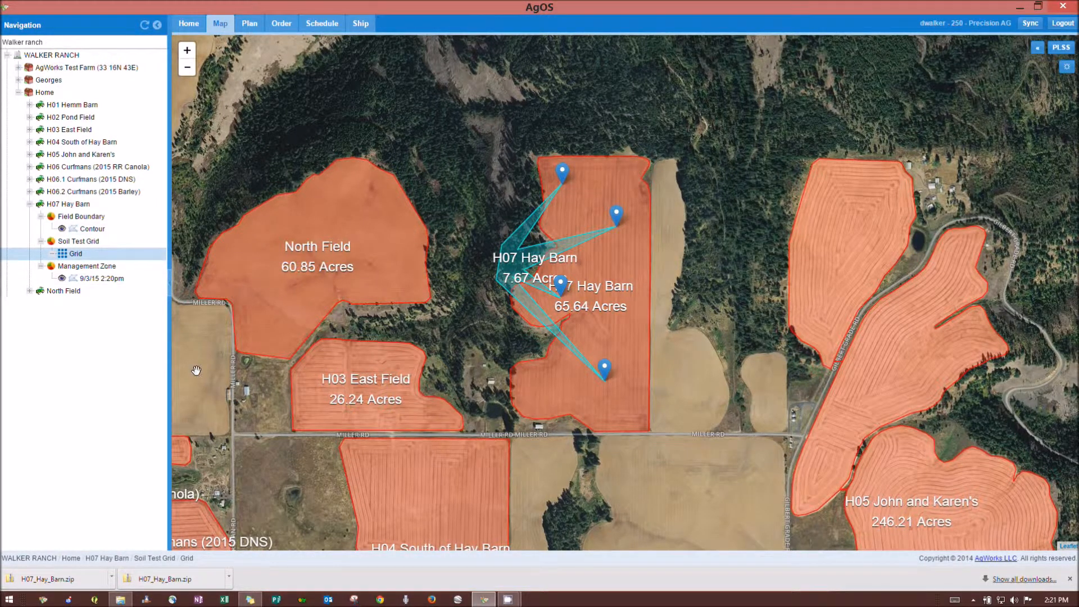
Step: Download the shapefile of the new management zone contour under H07 Hay Barn
left_click(100, 279)
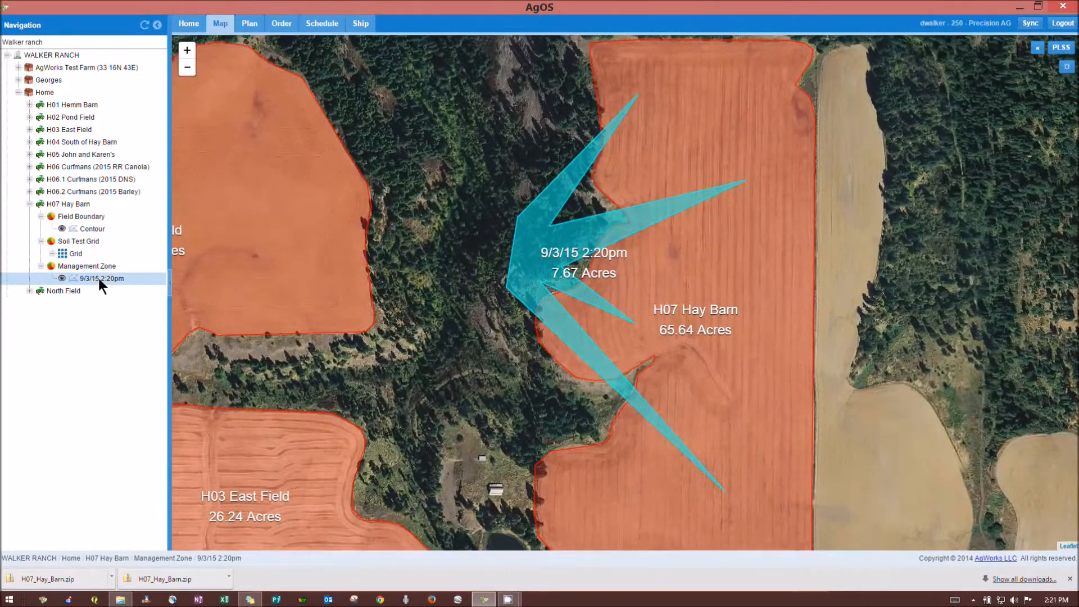
right_click(99, 278)
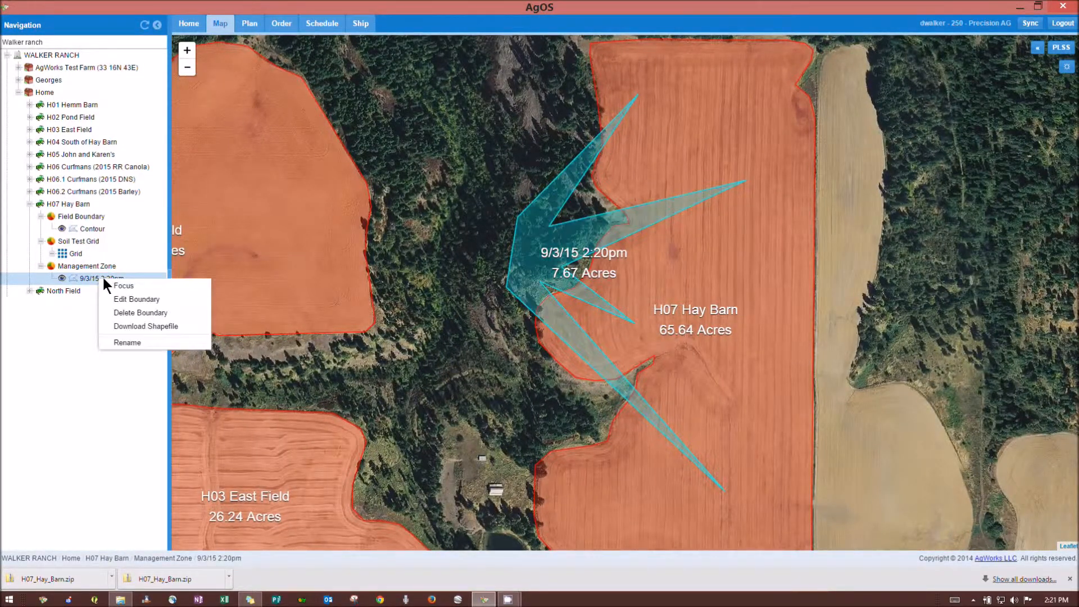
left_click(143, 327)
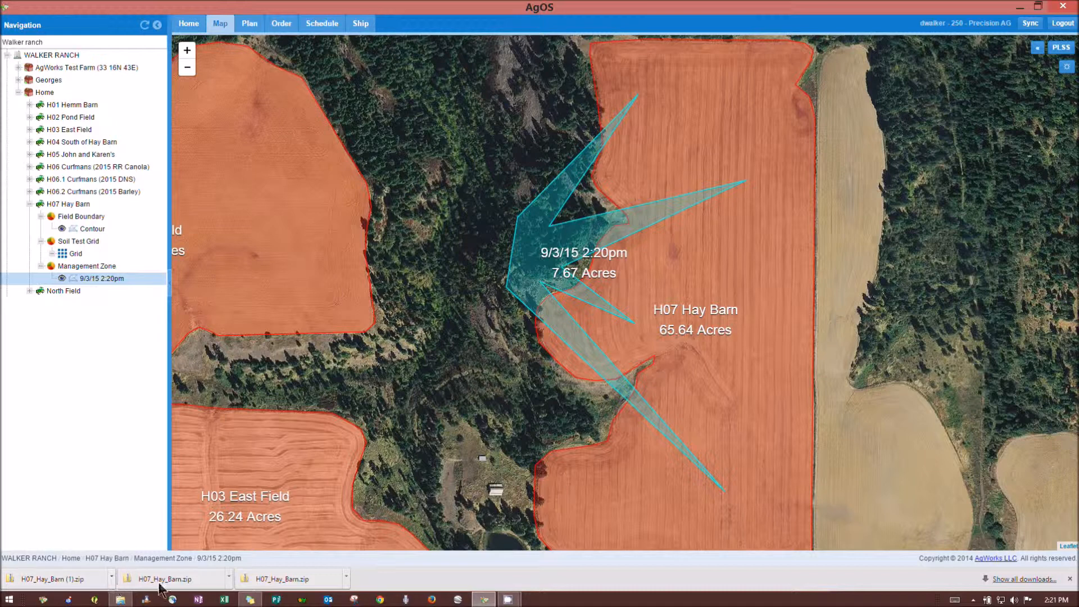
Step: Show the newly downloaded H07_Hay_Barn (1) archive in its Downloads folder and minimize the map application behind it
left_click(113, 578)
left_click(145, 535)
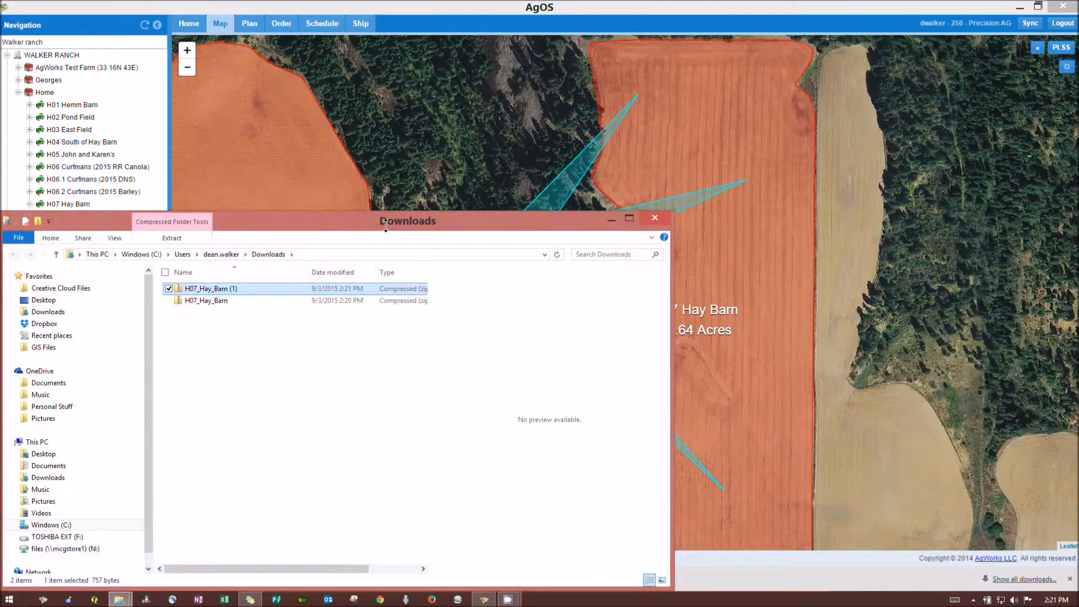
left_click_drag(386, 227, 449, 125)
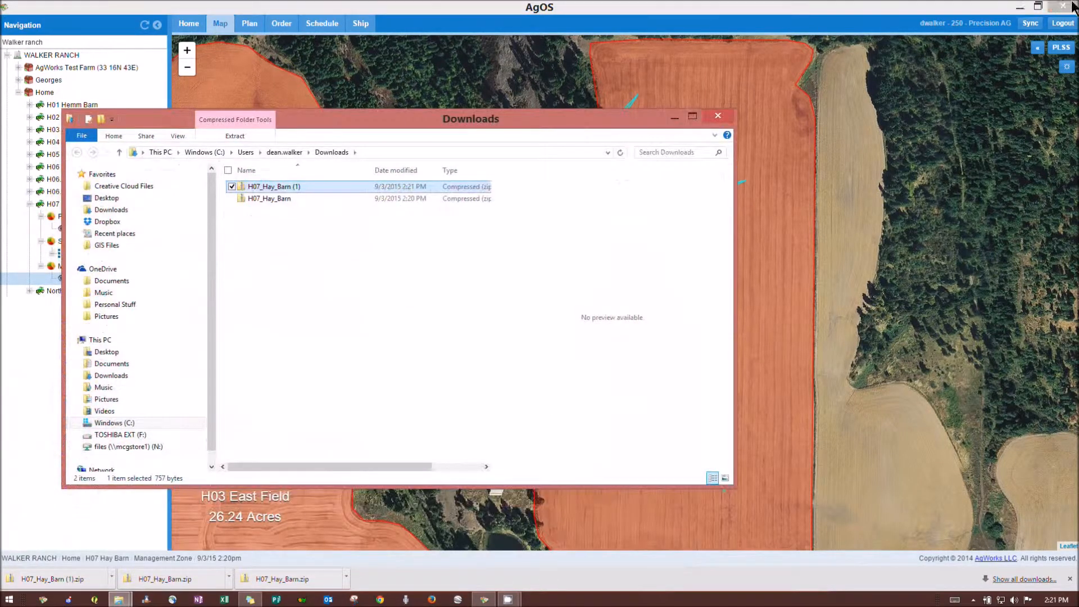
left_click(1020, 8)
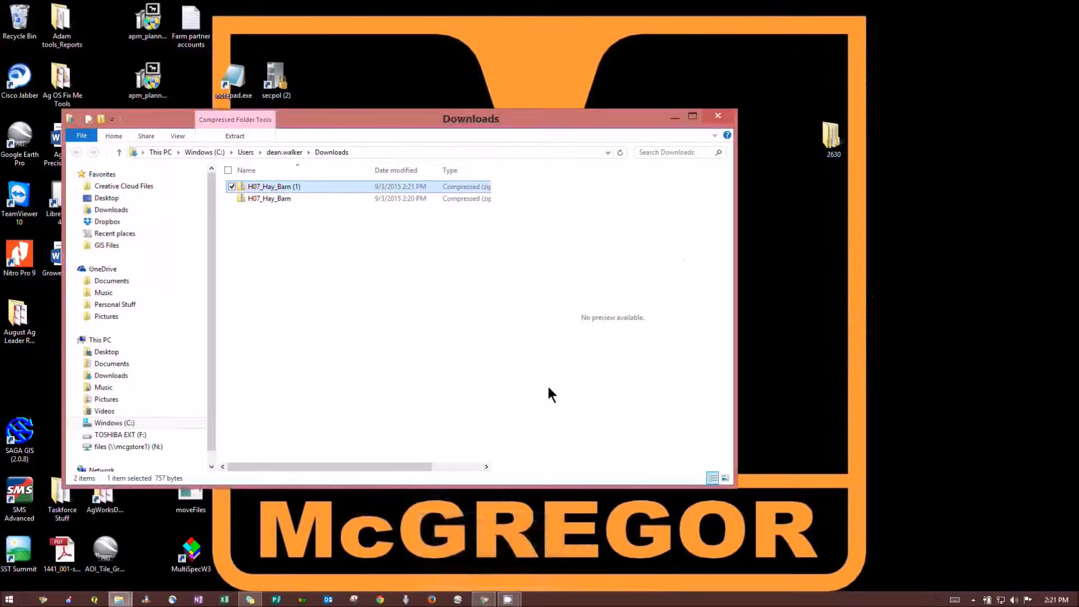
Step: Extract the H07_Hay_Barn (1) and H07_Hay_Barn zip archives into their own folders in Downloads
right_click(307, 188)
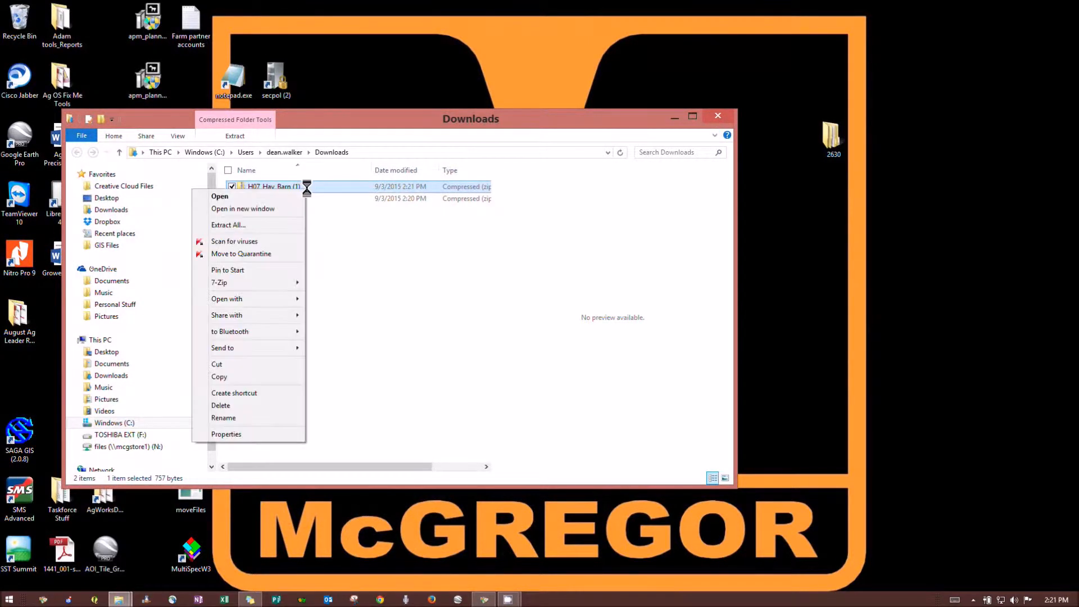
left_click(237, 225)
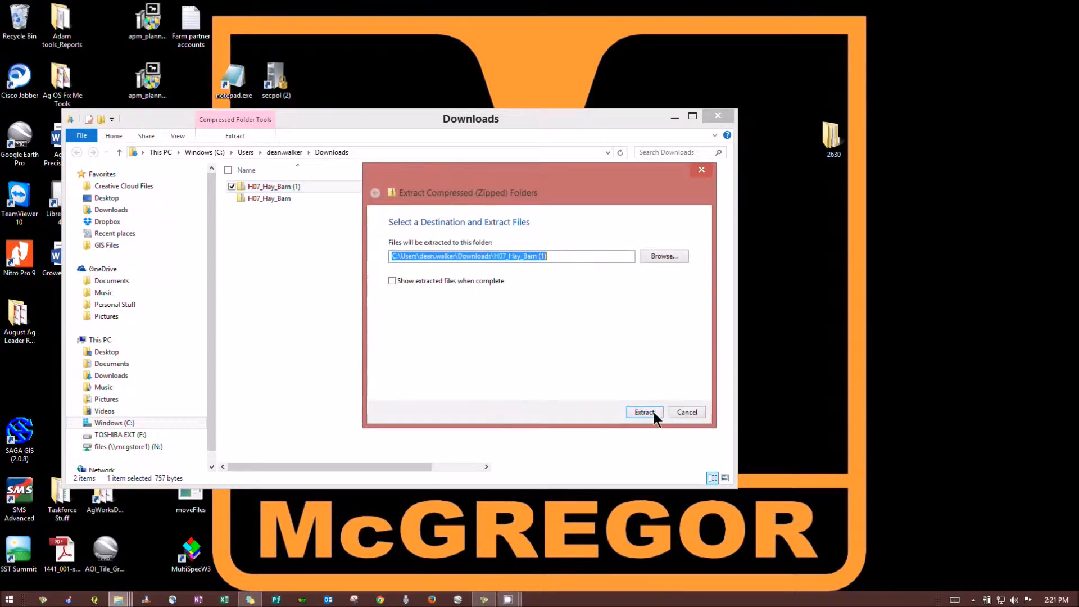
left_click(653, 413)
left_click(288, 212)
right_click(287, 212)
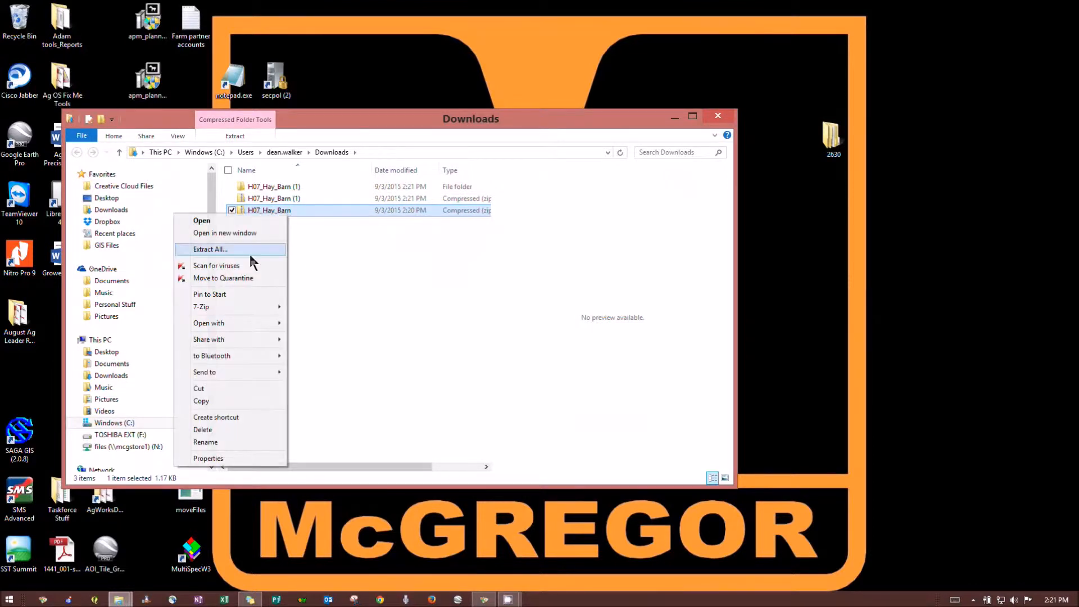
left_click(260, 251)
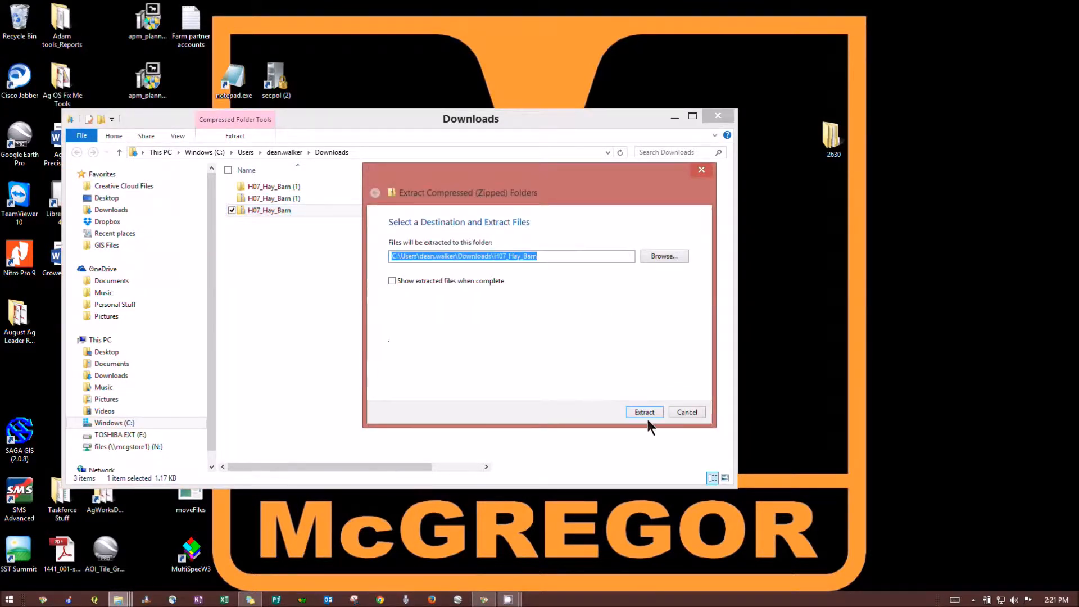
left_click(645, 412)
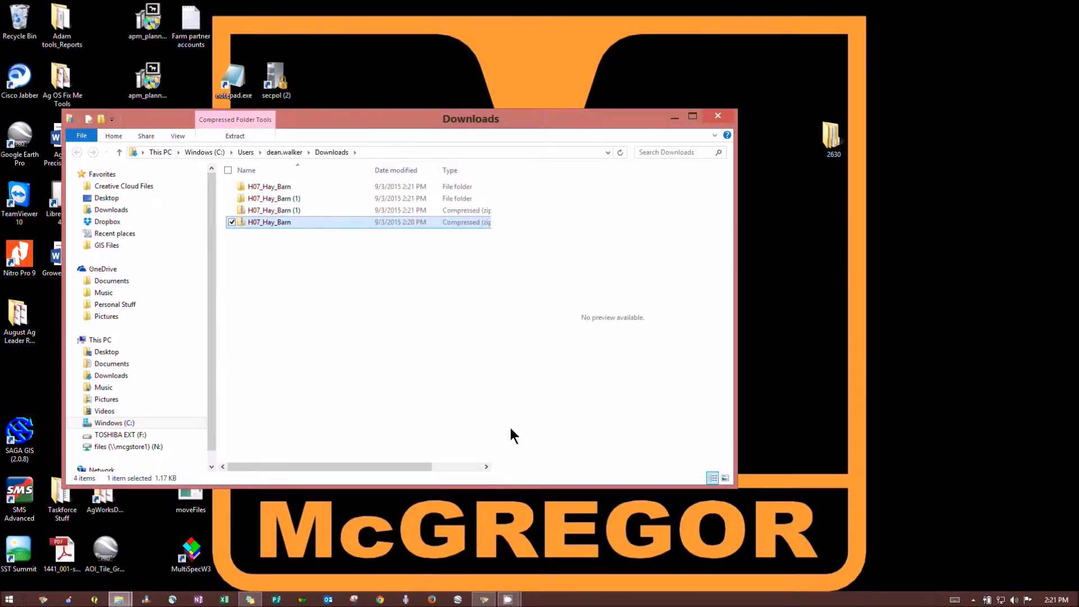
Step: Launch Google Earth Pro and open the extracted H07_Hay_Barn folder in a window placed beside it
left_click_drag(521, 116, 814, 79)
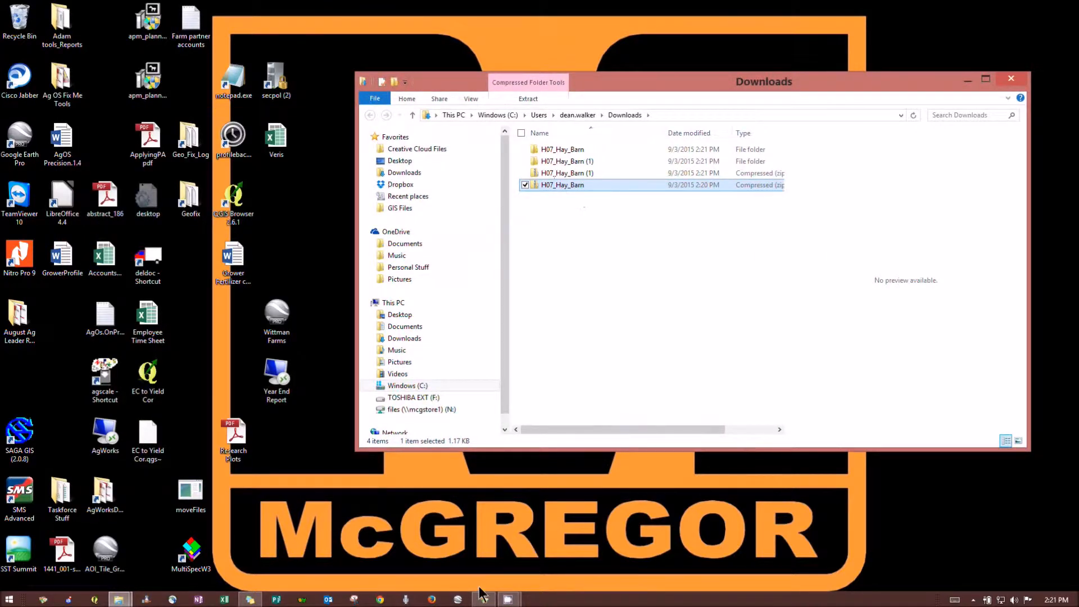
left_click(461, 601)
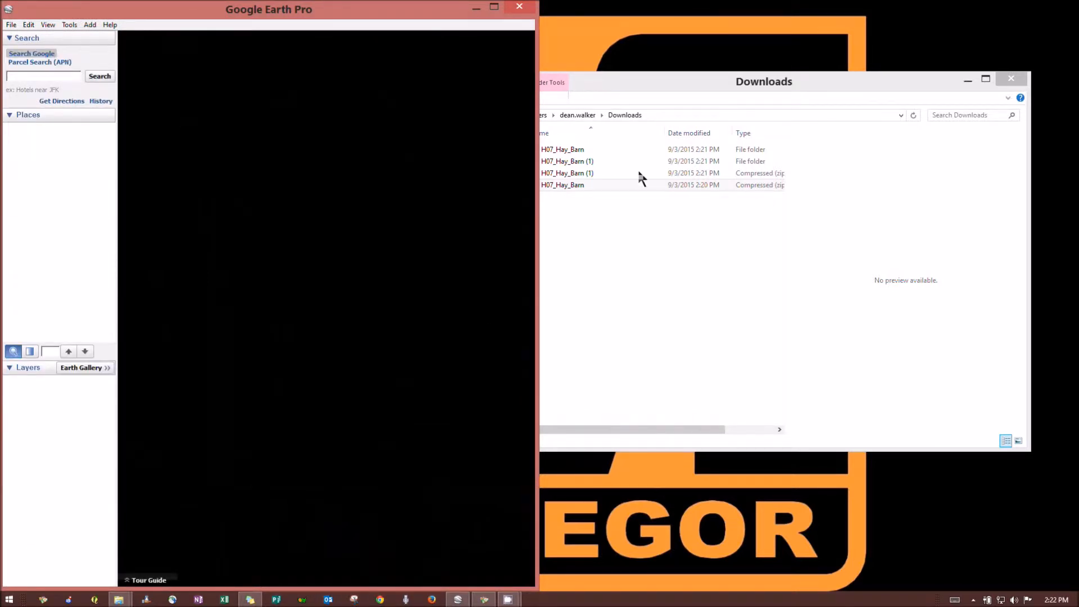
left_click(625, 82)
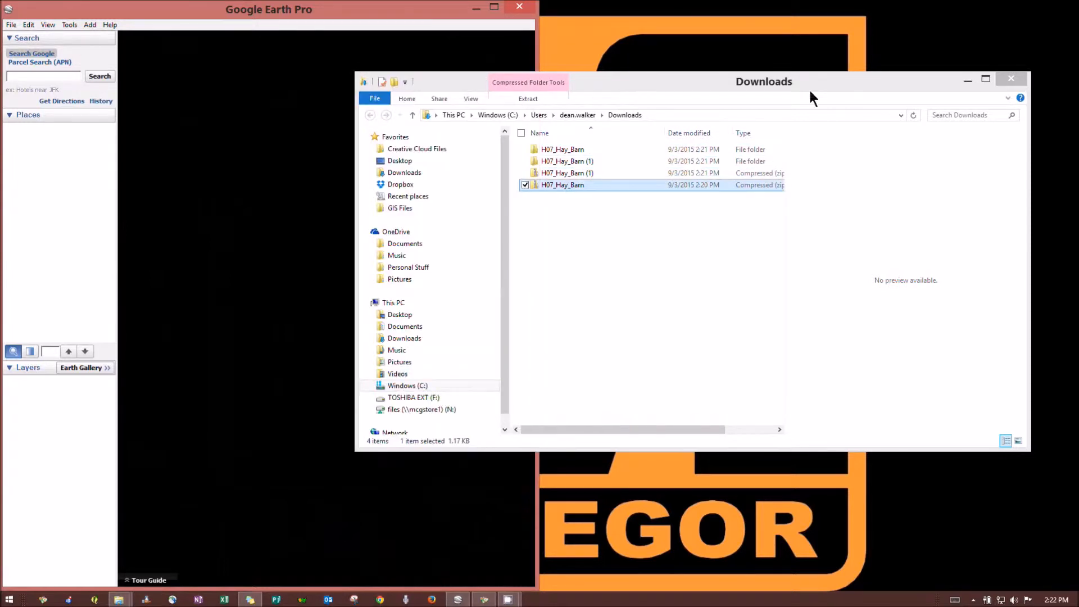
left_click_drag(626, 84, 900, 86)
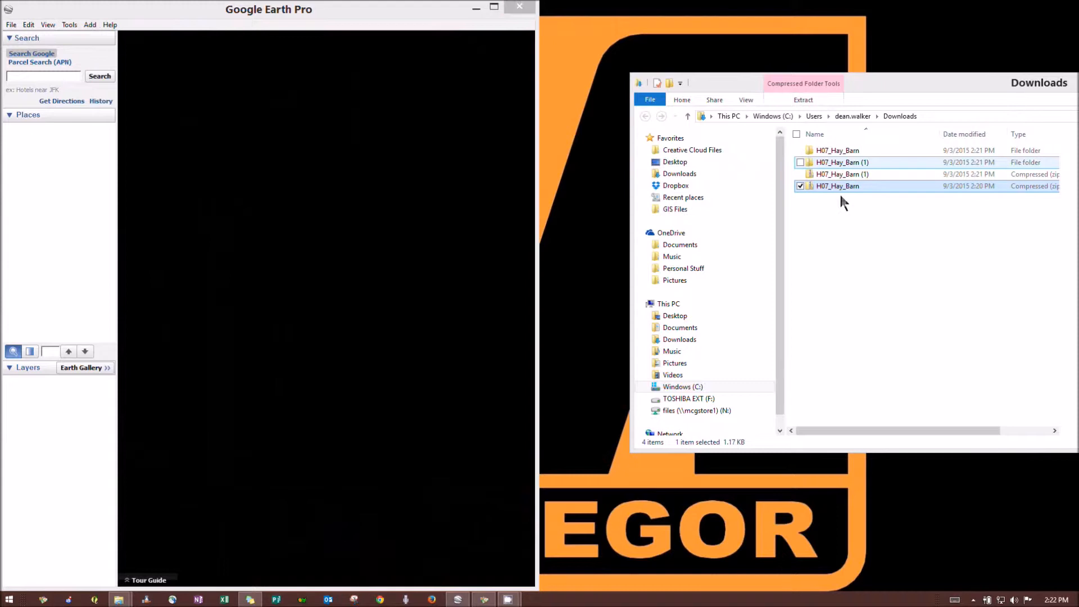
double_click(832, 150)
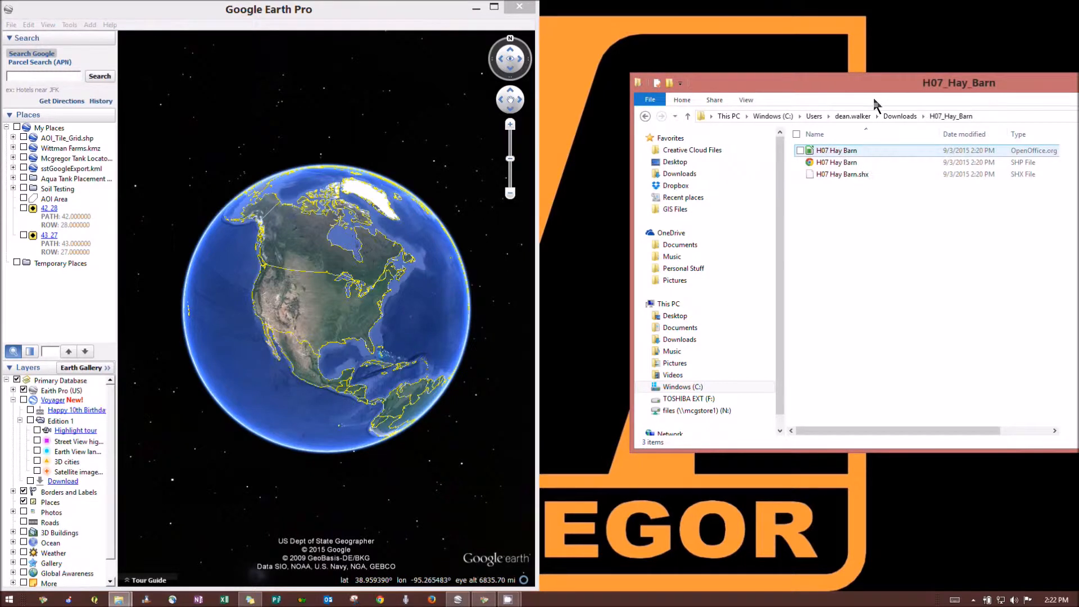
left_click_drag(741, 87, 596, 85)
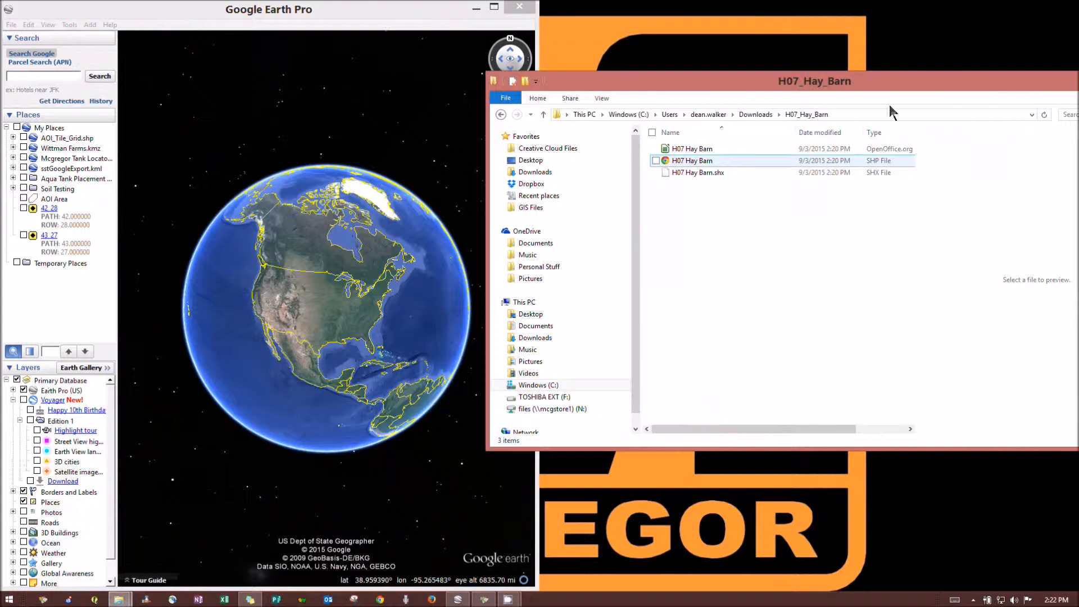
Step: Filter the H07_Hay_Barn folder for shp and import its H07 Hay Barn shapefile into Google Earth Pro without a style template
left_click_drag(897, 79, 706, 79)
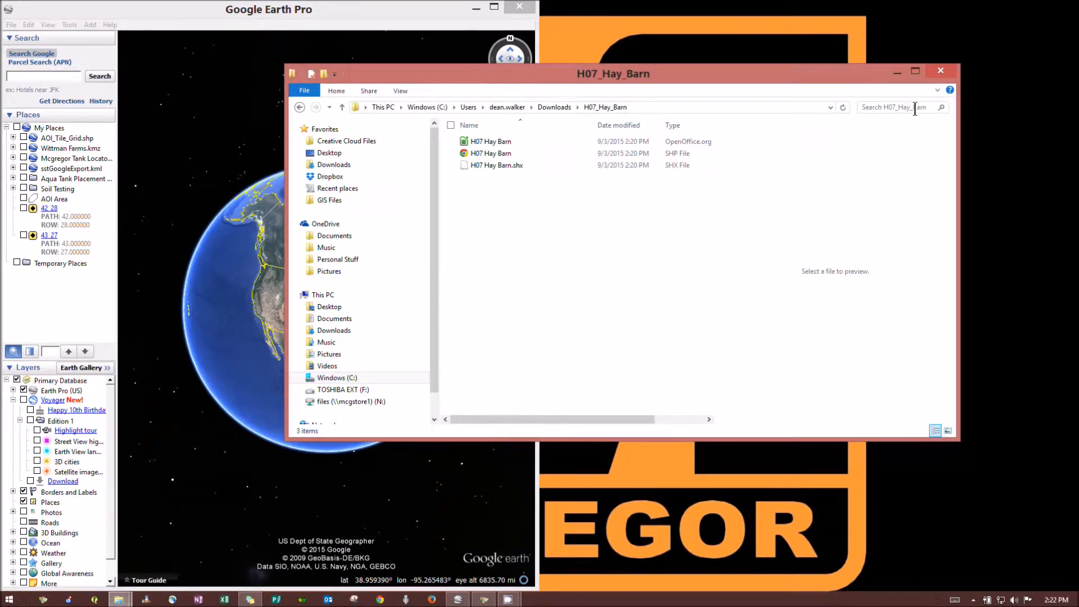
left_click(922, 108)
left_click(842, 130)
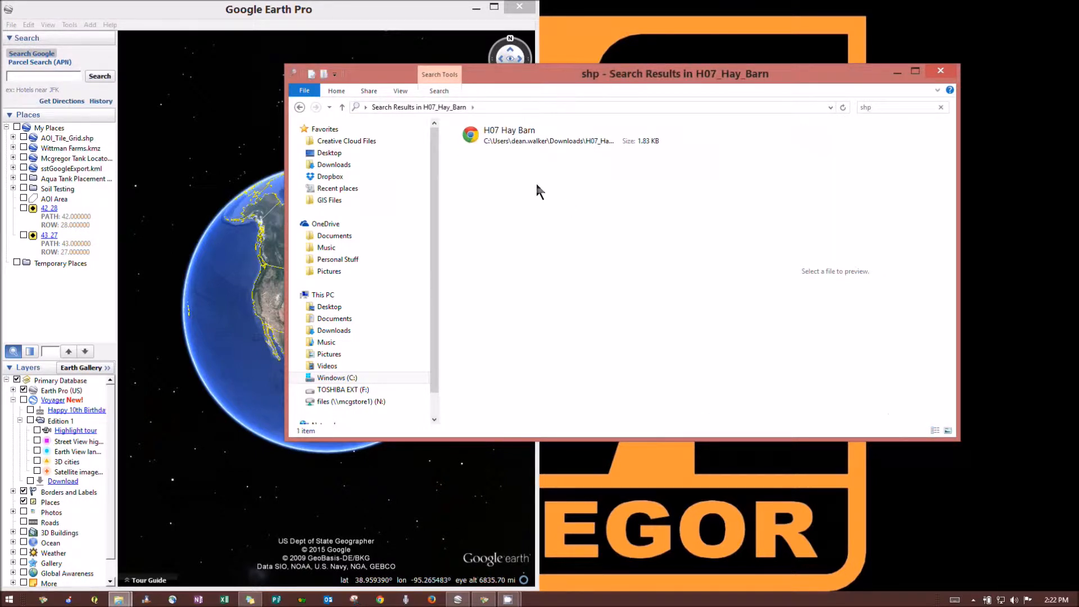
left_click_drag(578, 81, 842, 76)
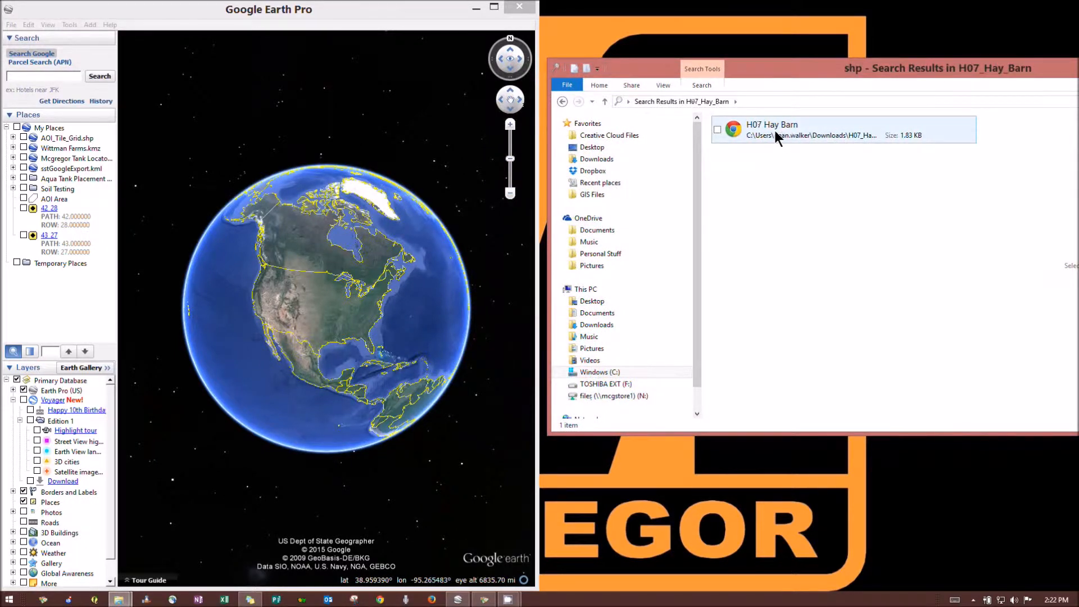
left_click(778, 131)
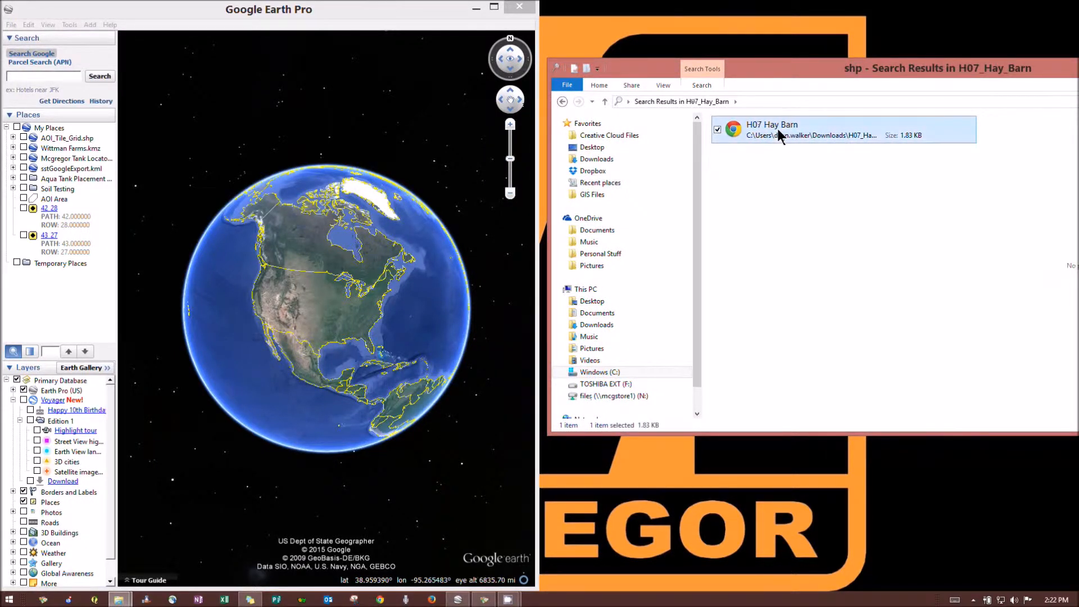
left_click_drag(778, 135, 256, 152)
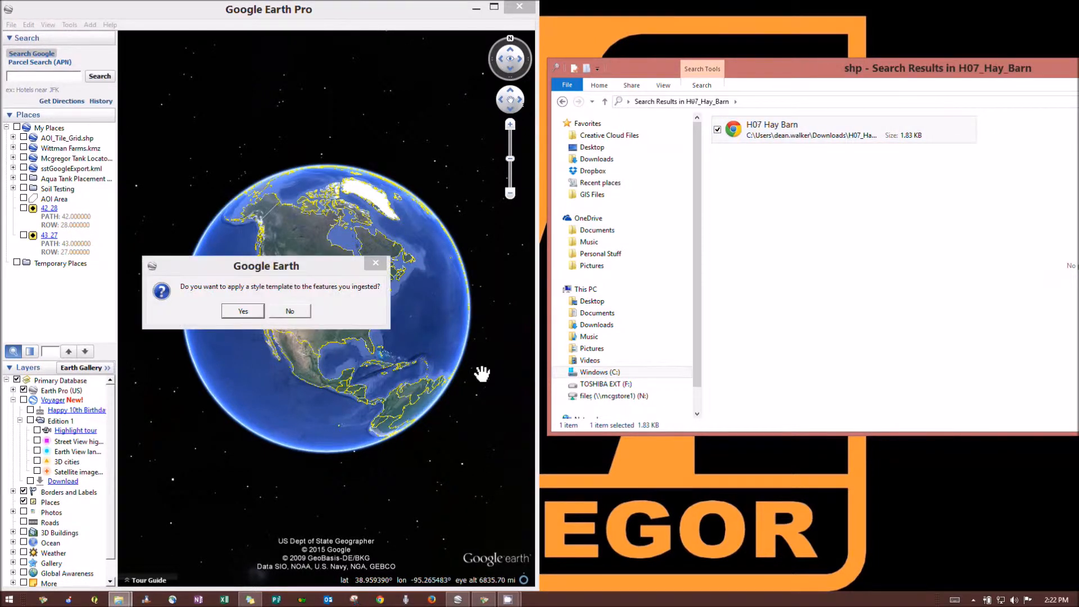
left_click(289, 311)
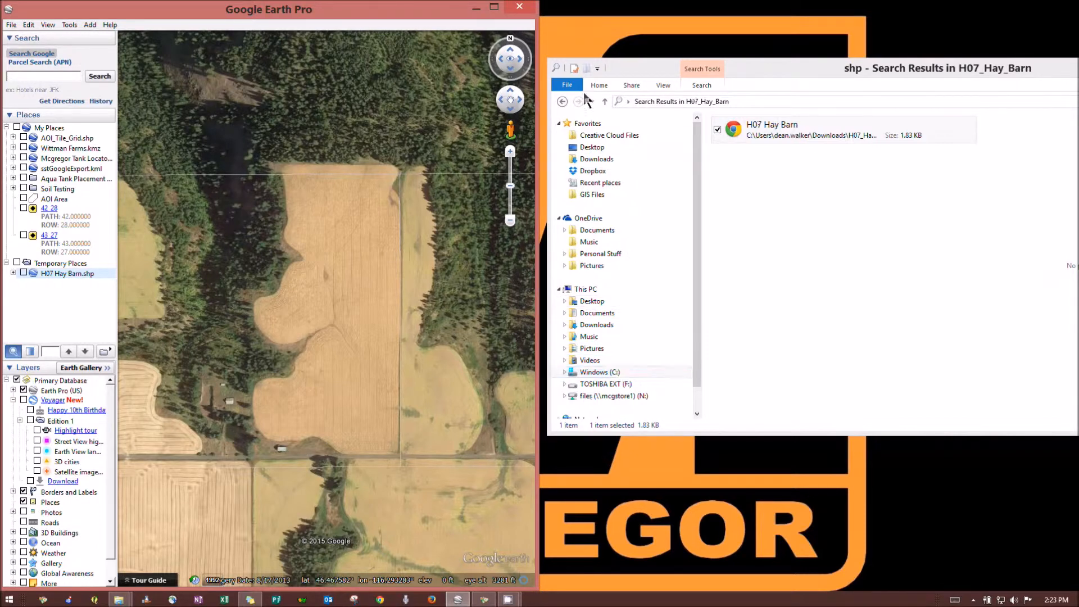
Step: Return to Downloads, open the extracted H07_Hay_Barn (1) folder and select its H07 Hay Barn SHP file
left_click(562, 101)
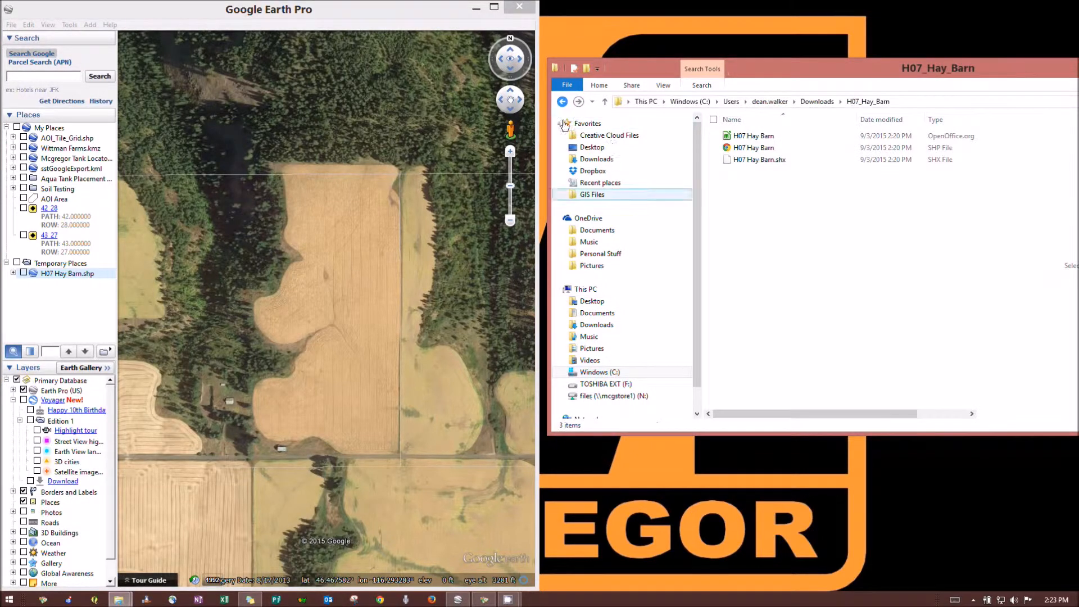
left_click(562, 102)
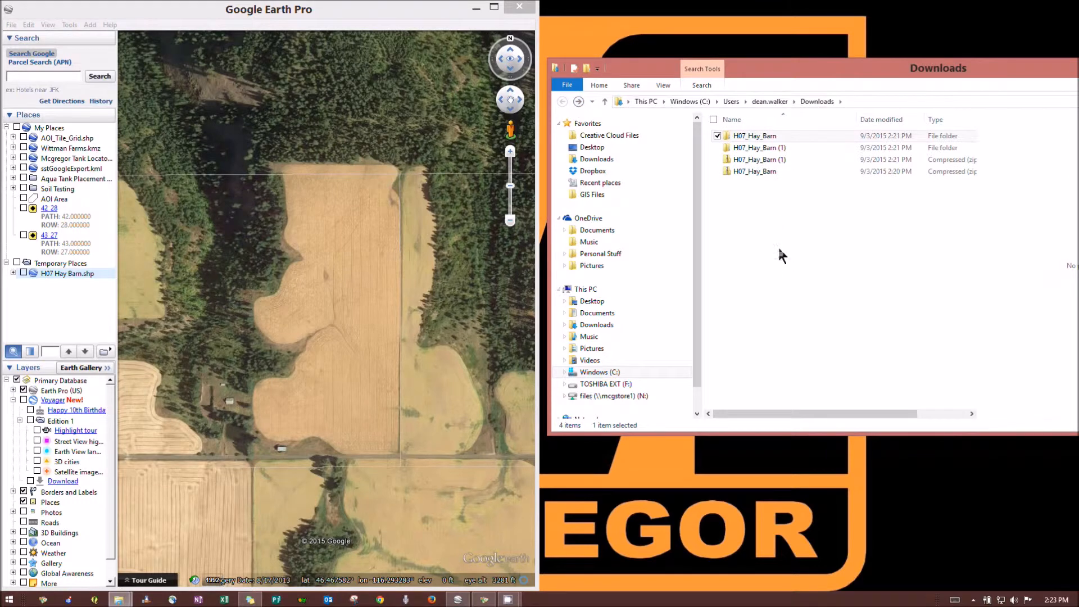
double_click(756, 148)
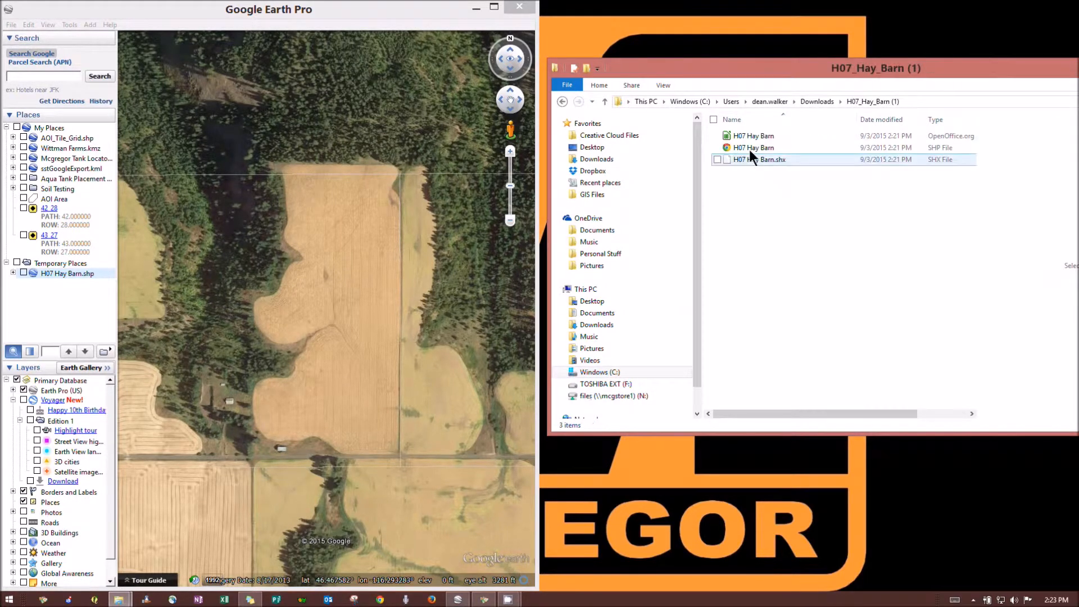
left_click(751, 149)
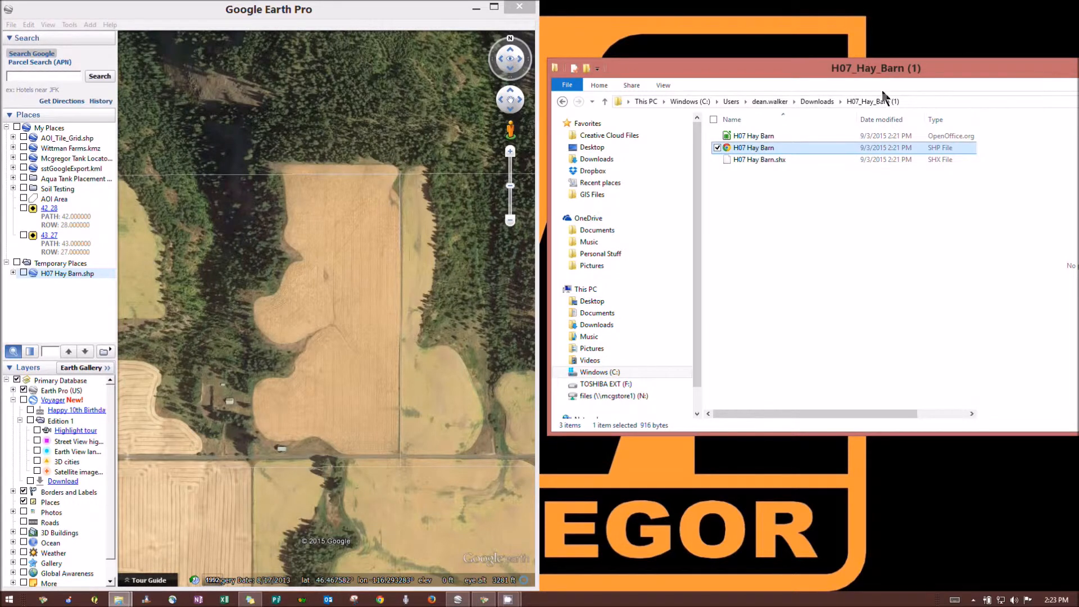
Step: Filter the H07_Hay_Barn (1) folder for shp and import its shapefile into Google Earth Pro without a style template
left_click_drag(911, 70, 724, 55)
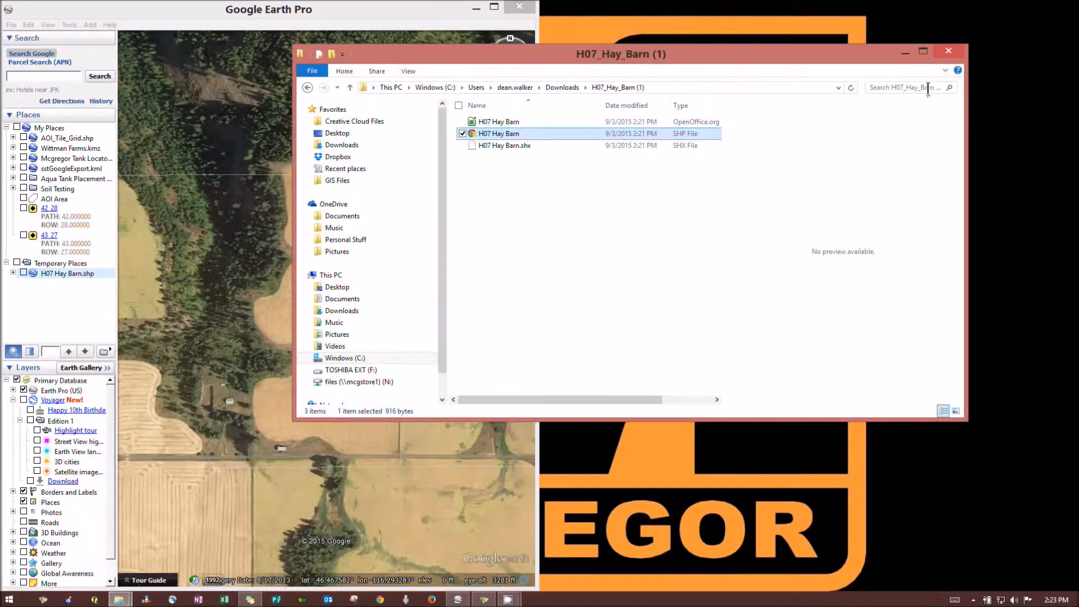
left_click(931, 87)
type("shp")
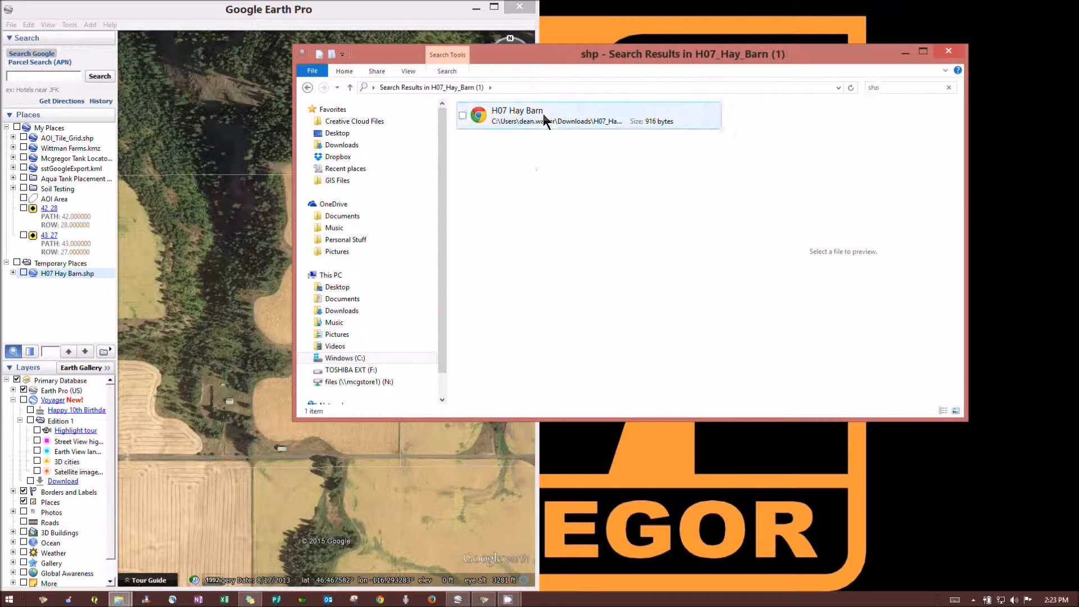
left_click_drag(543, 115, 240, 212)
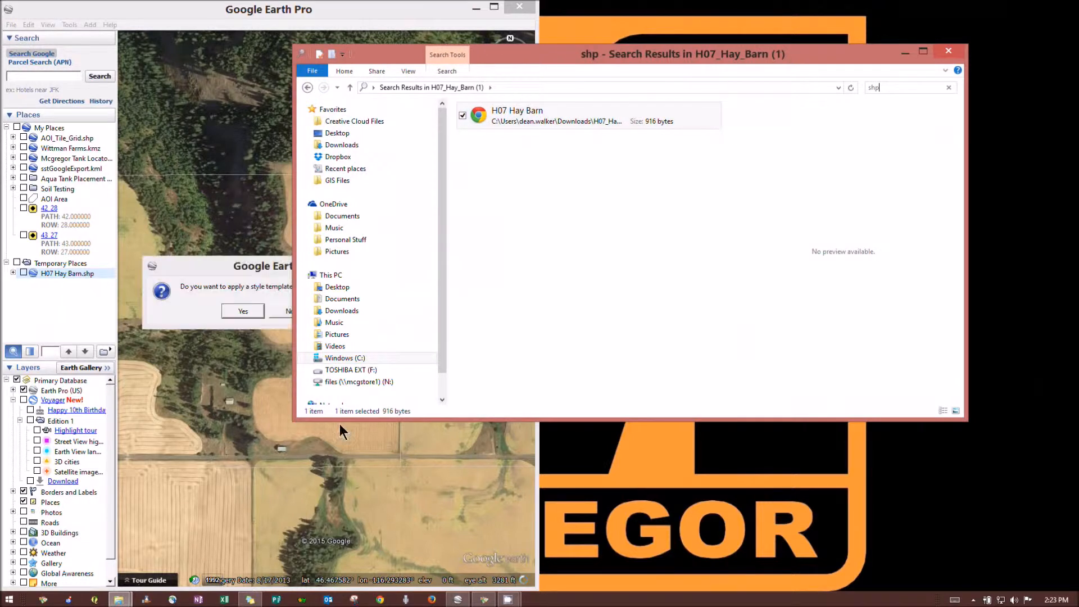
left_click(287, 309)
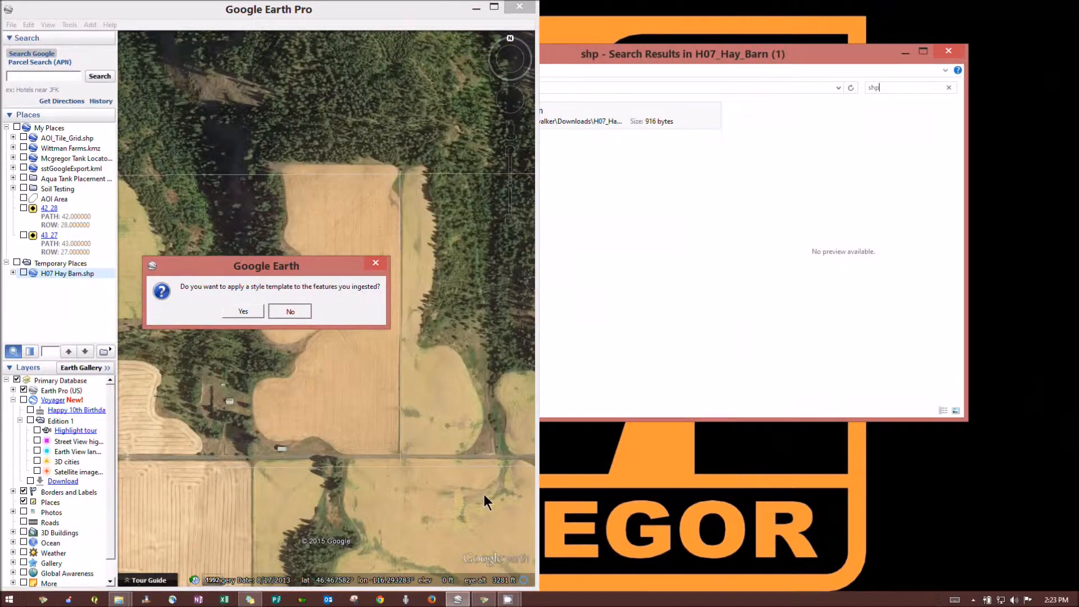
left_click(294, 311)
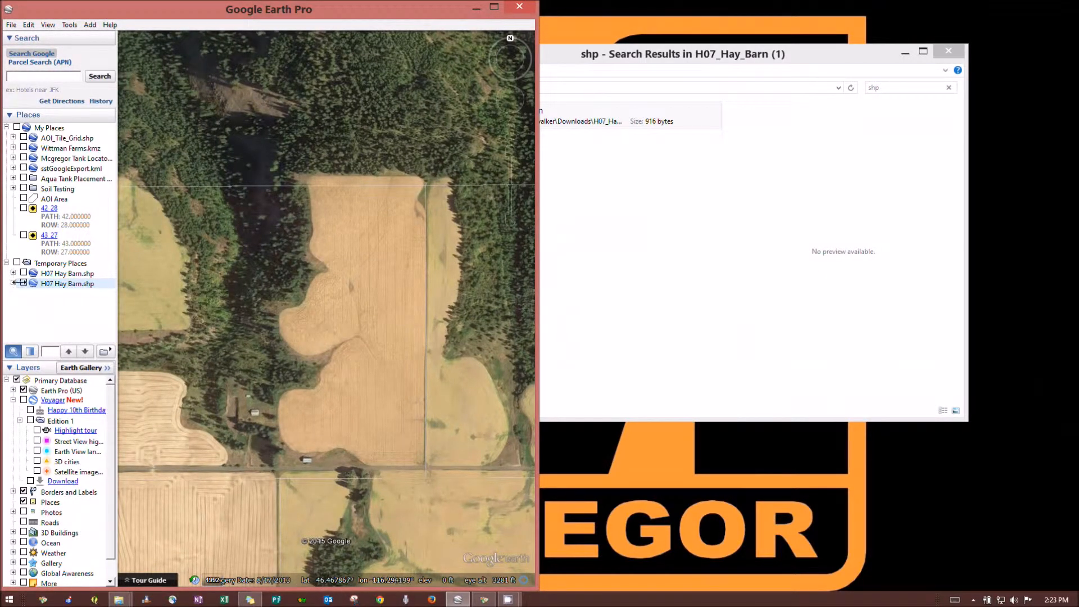
Step: Dismiss the file search window and enlarge Google Earth Pro to fill the screen
left_click_drag(663, 57, 812, 110)
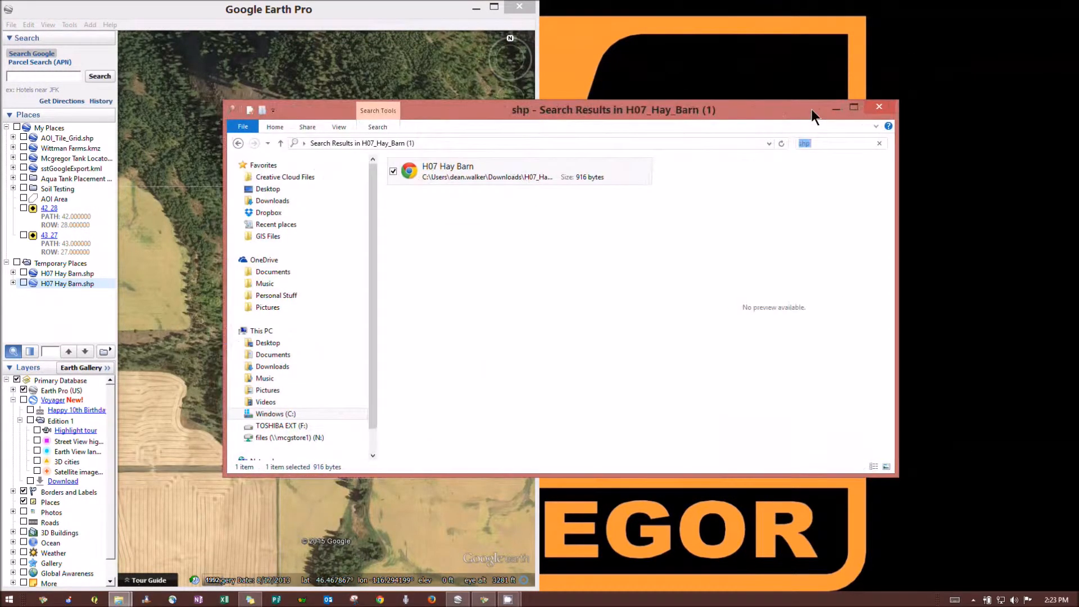
left_click(852, 107)
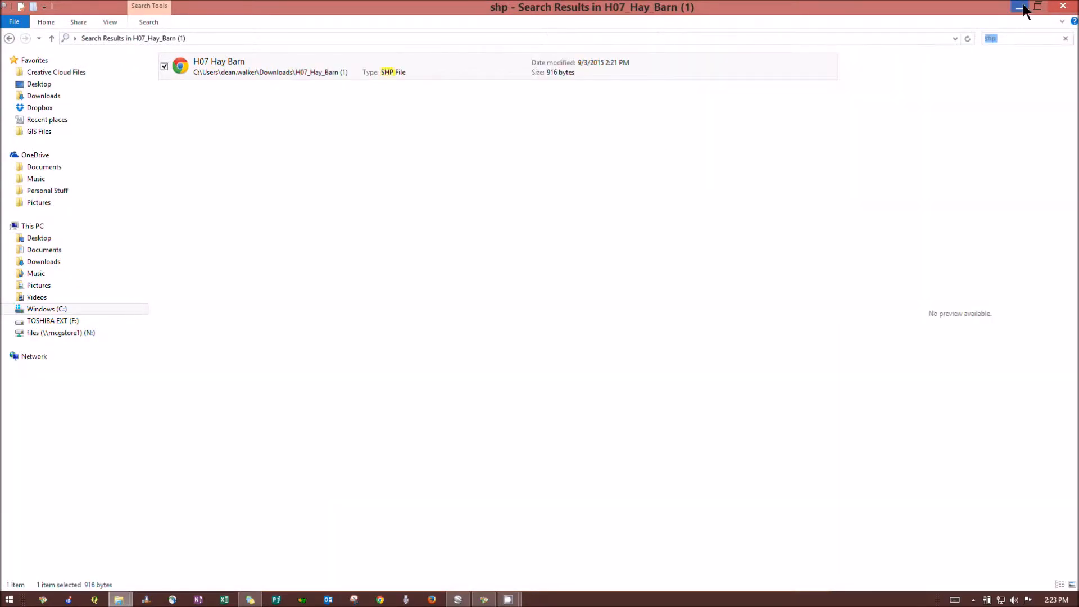
left_click(1052, 7)
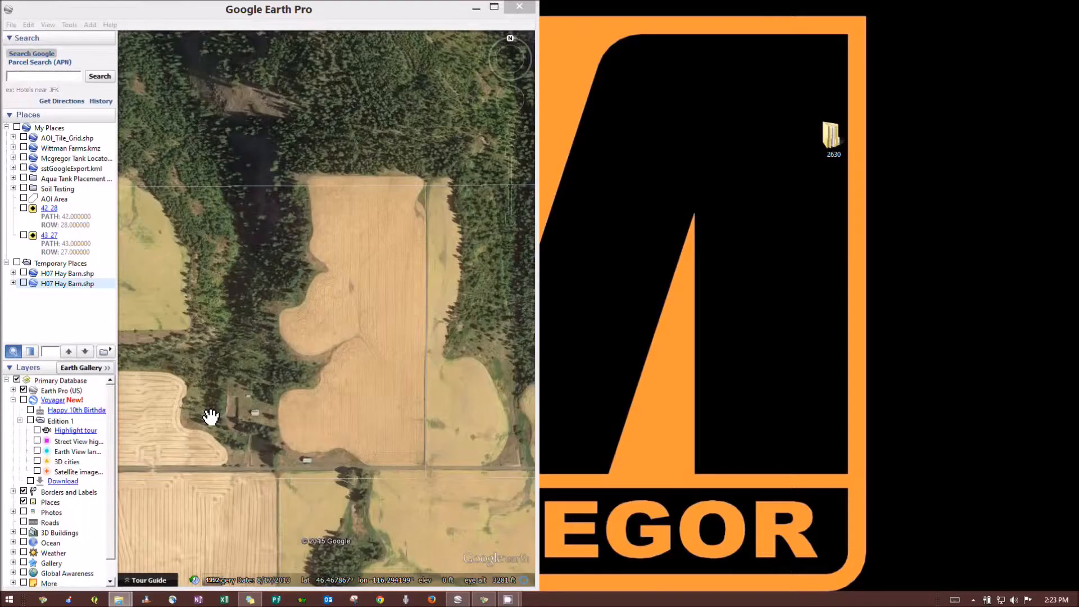
left_click(211, 417)
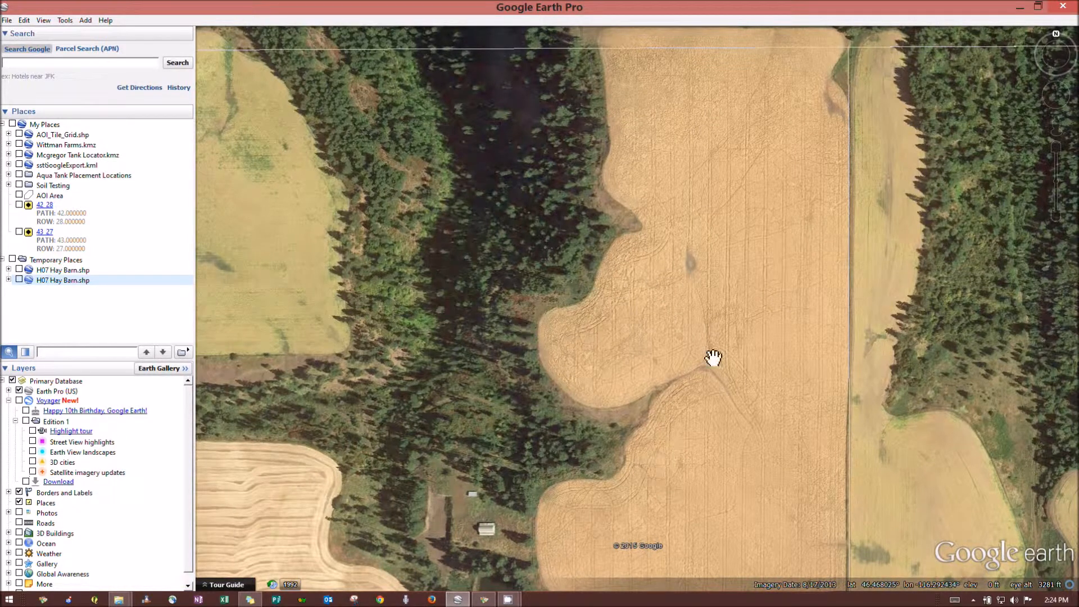
Step: Set the area style of the first H07 Hay Barn.shp entry under Temporary Places to Outlined
right_click(55, 271)
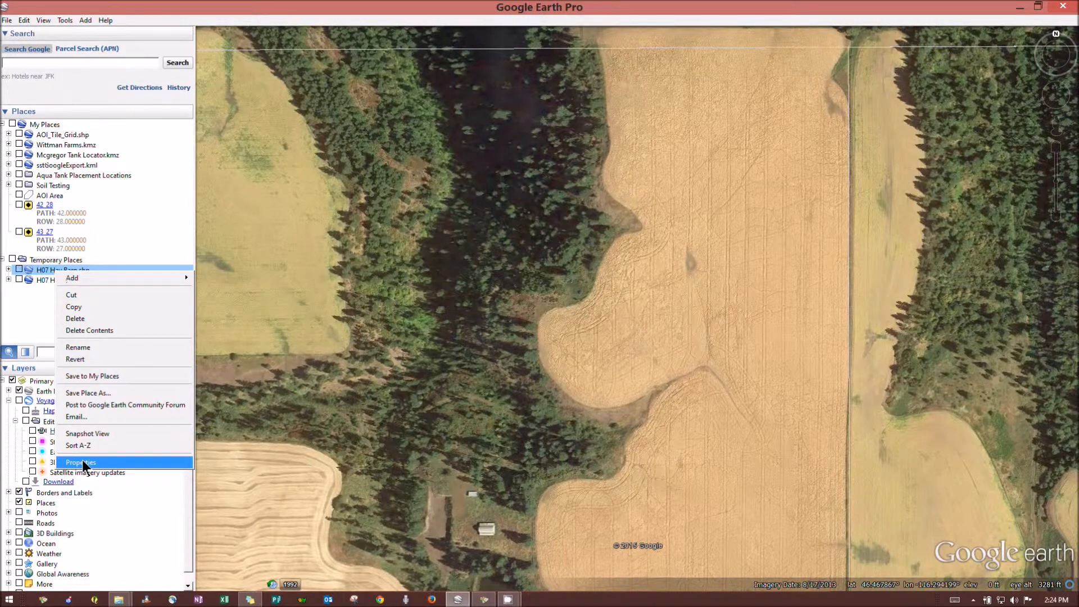
left_click(83, 462)
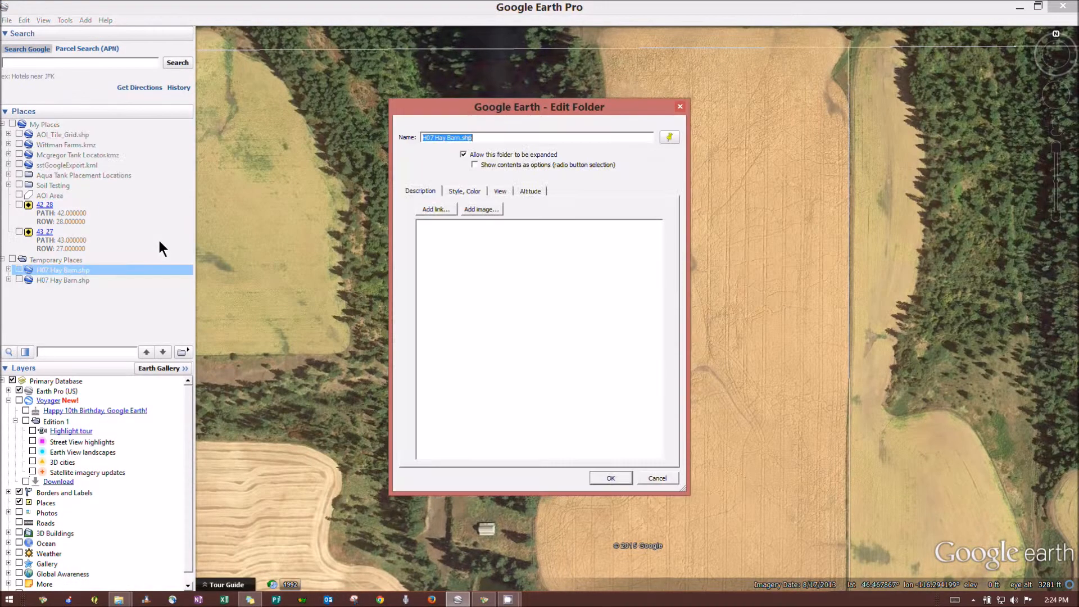
left_click(462, 193)
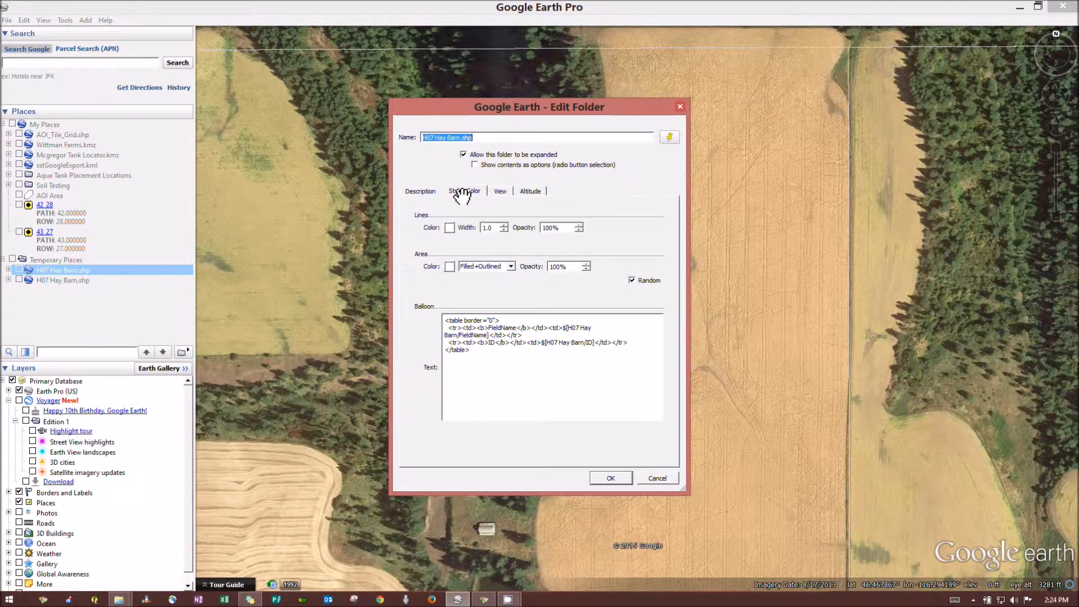
left_click(510, 265)
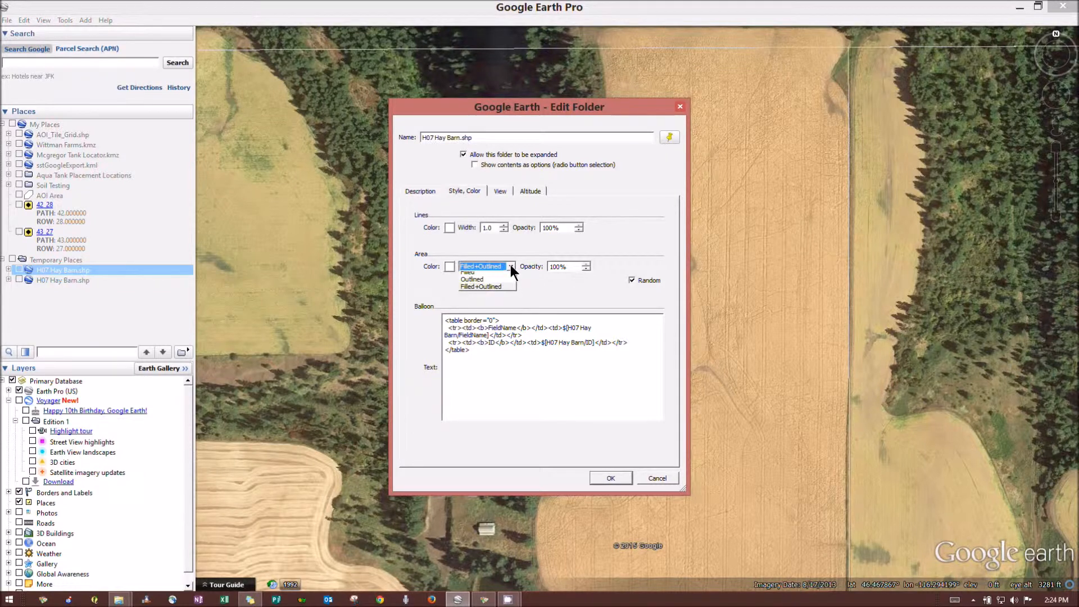
left_click(485, 284)
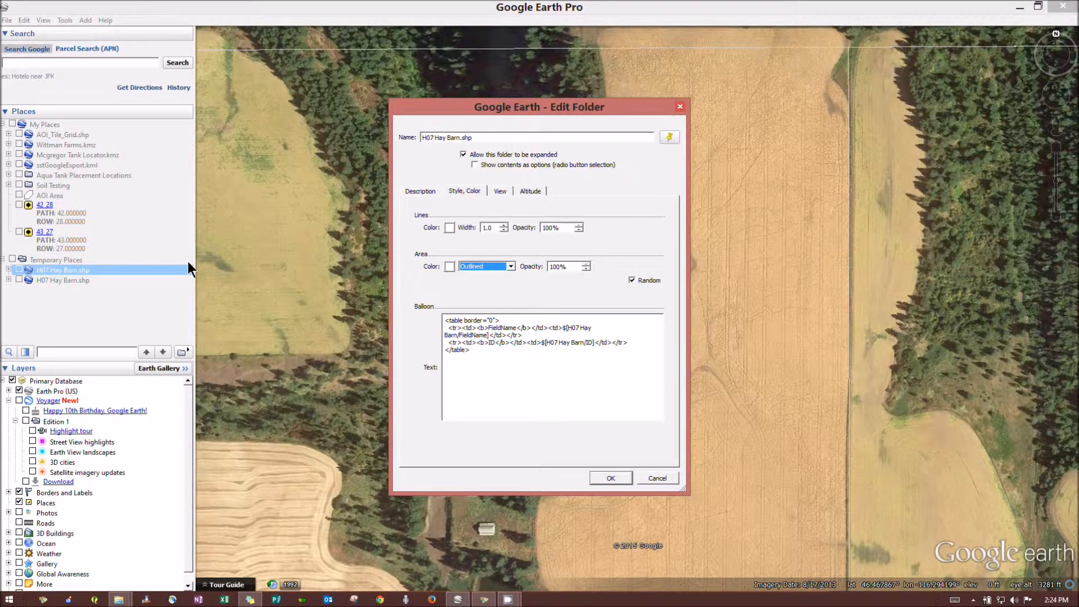
left_click(610, 478)
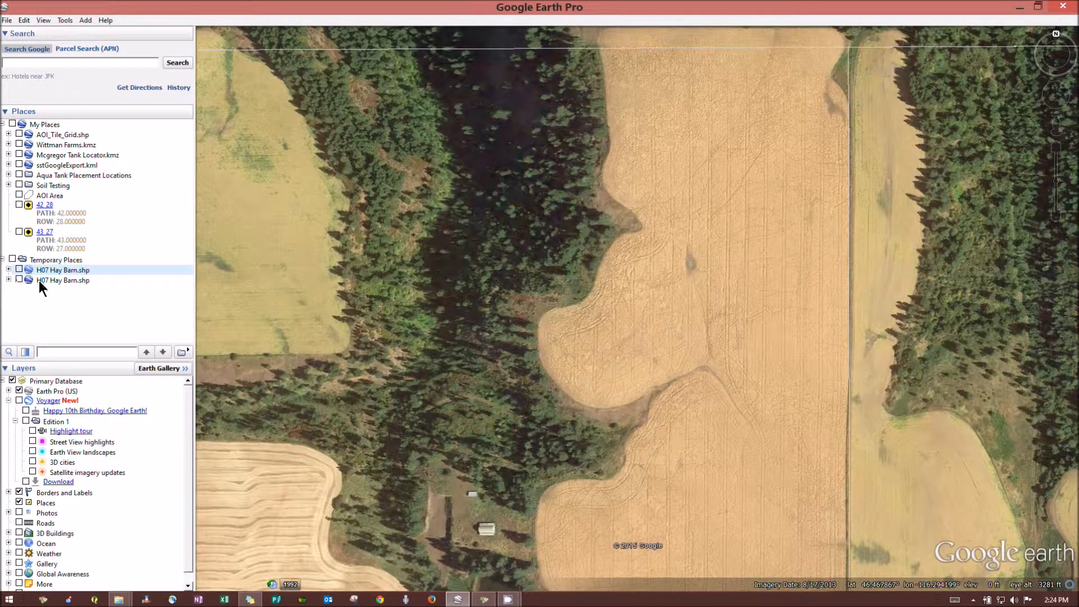
Step: Expand the second H07 Hay Barn.shp entry and its H07 Hay Barn folder, and display the first unnamed polygon's details
left_click(39, 281)
left_click(9, 279)
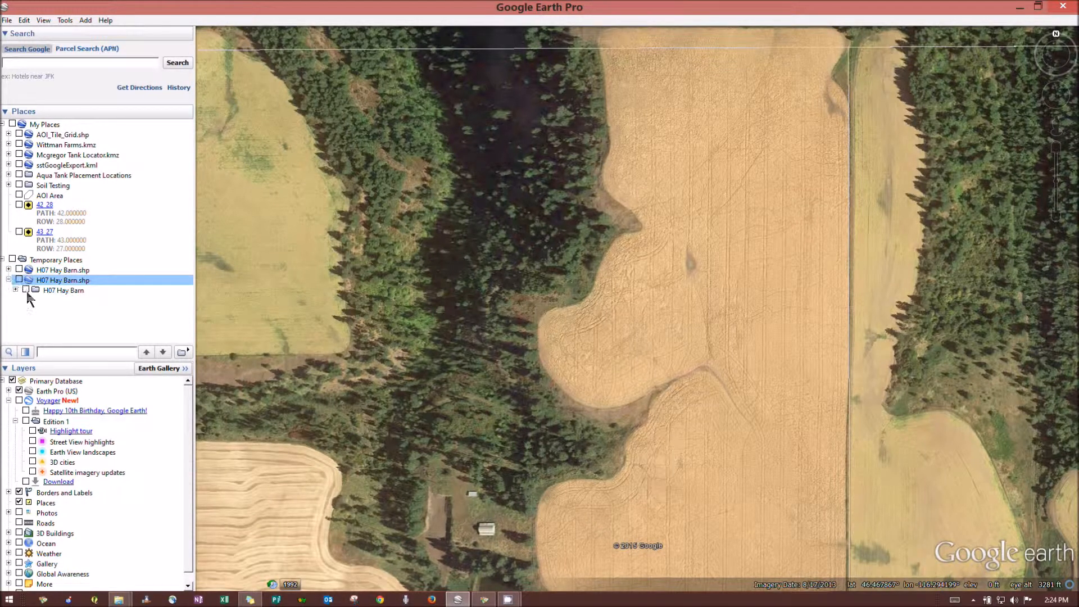
left_click(15, 290)
left_click(51, 299)
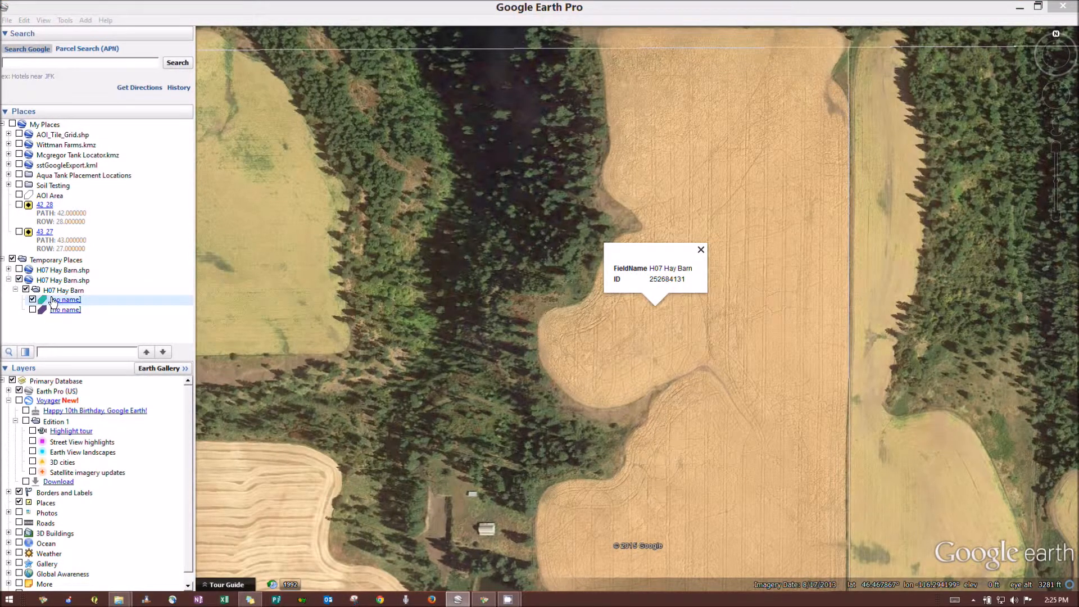
Step: Set the area style of the first unnamed polygon in the second H07 Hay Barn.shp entry to Outlined
right_click(51, 299)
left_click(91, 453)
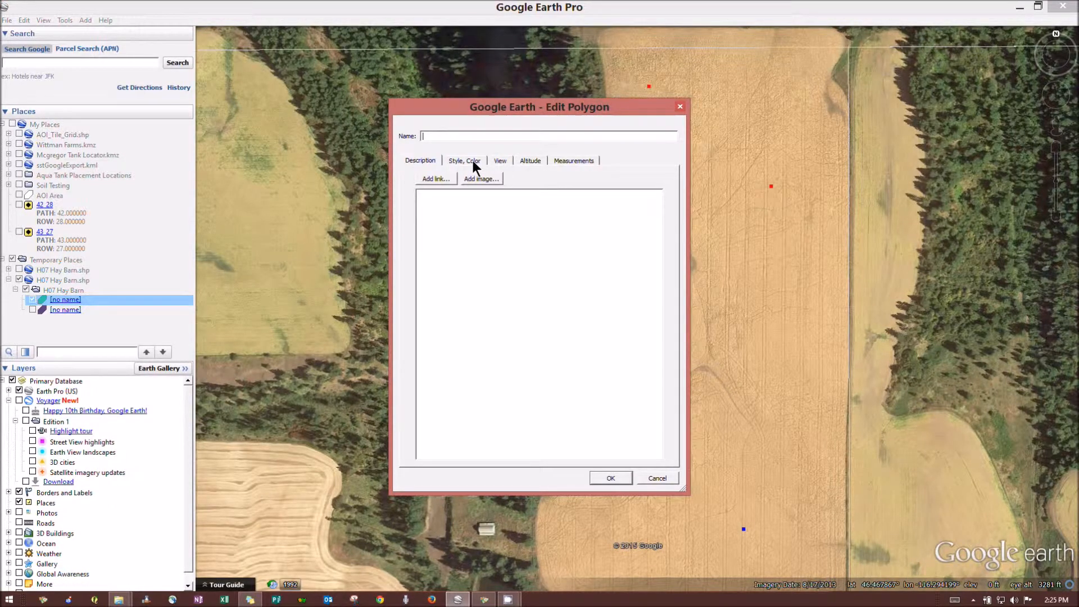
left_click(473, 163)
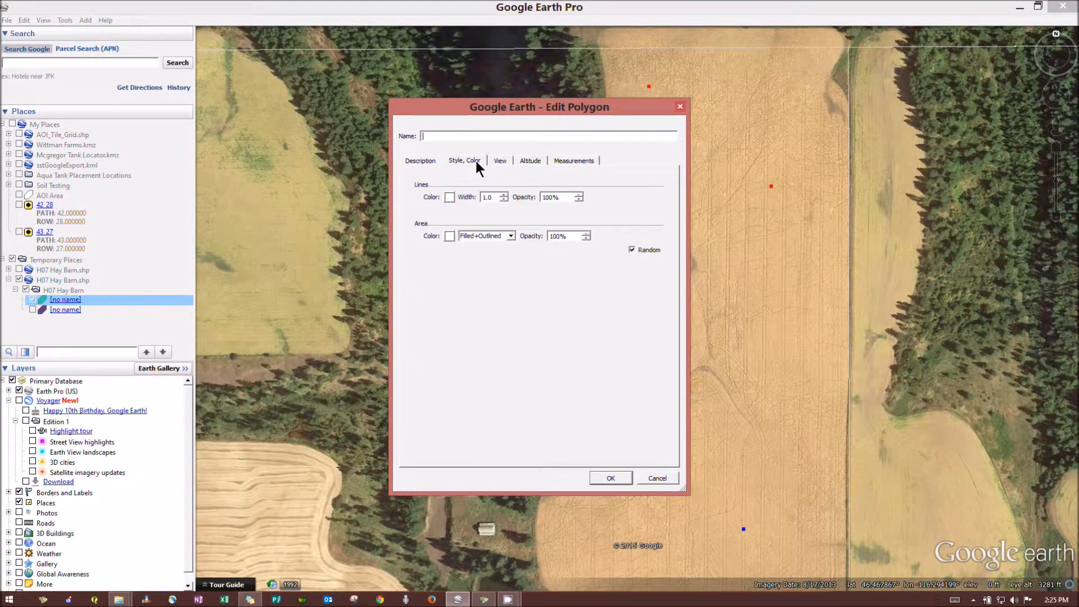
left_click(512, 235)
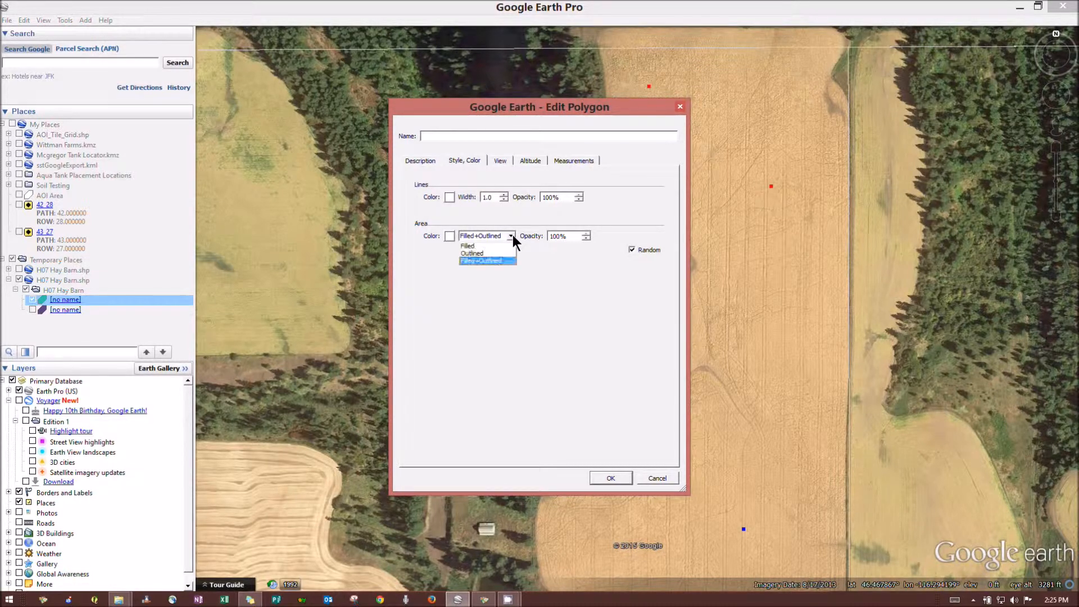
left_click(487, 255)
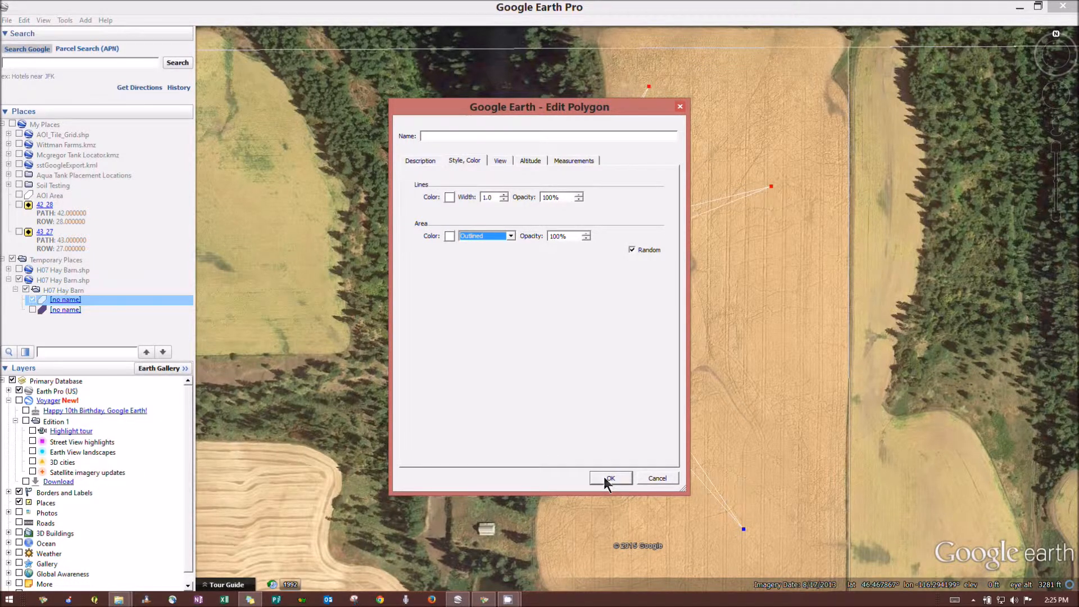
left_click(605, 477)
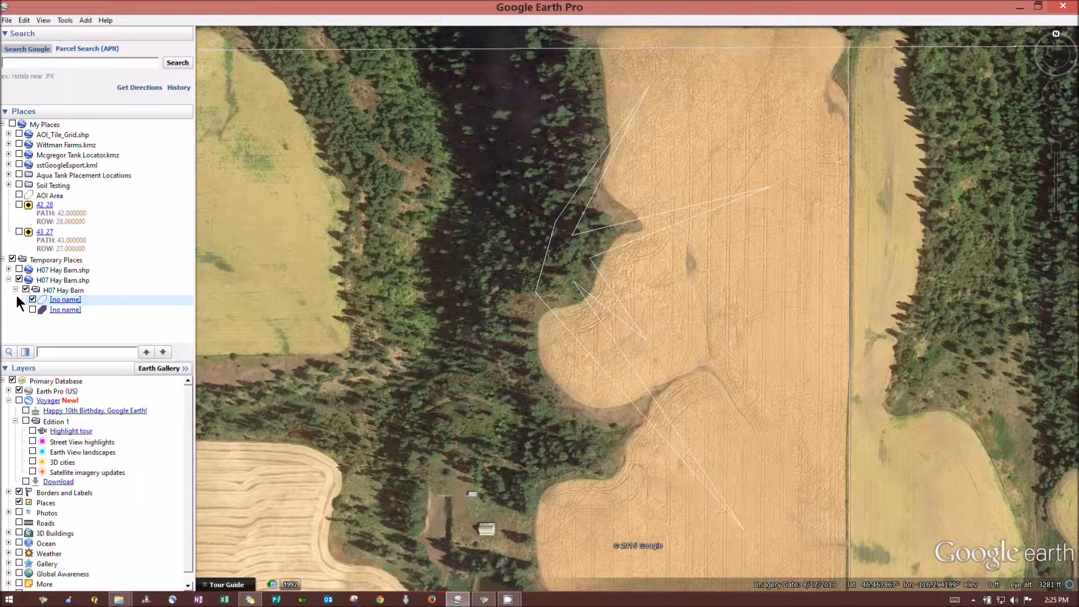
Step: Show the first H07 Hay Barn.shp field boundary on the map together with the outlined sample-point polygon
left_click(19, 270)
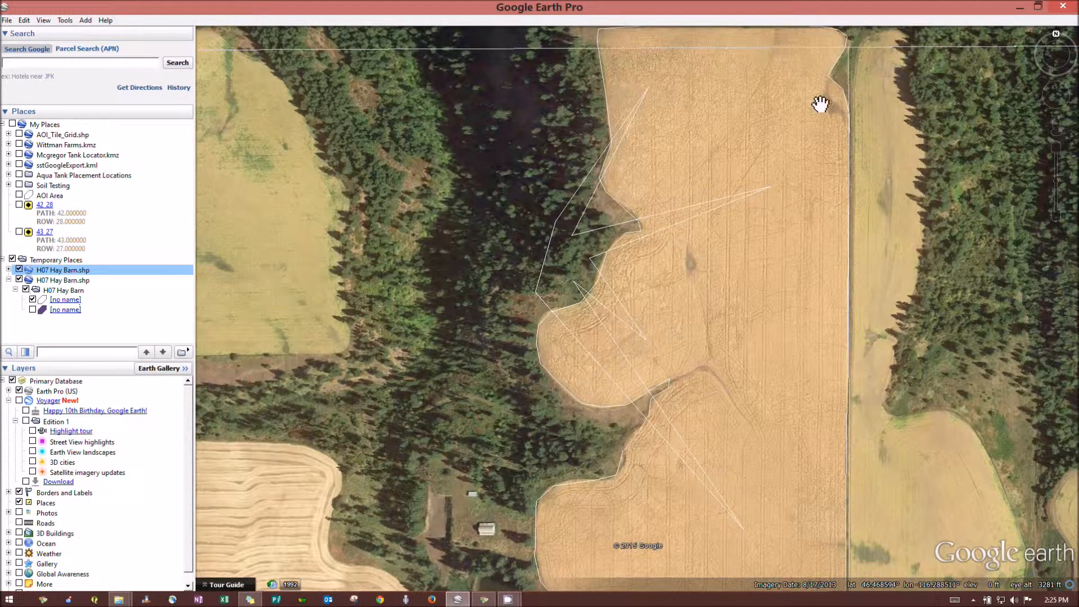
left_click(26, 290)
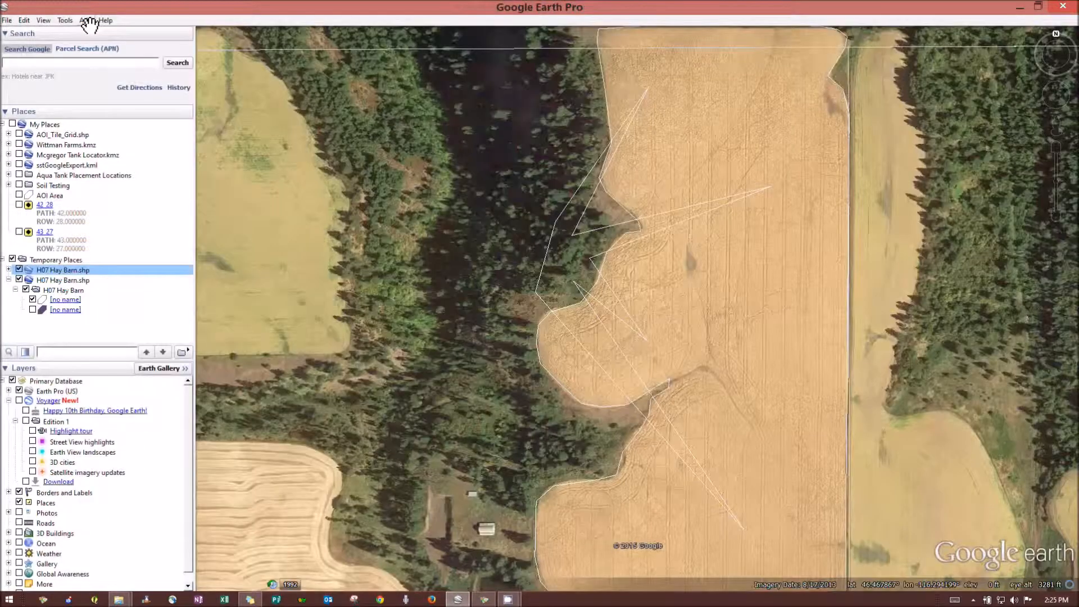
Step: Add a placemark at the northernmost tip of the sample-point polygon, at about 46.470430°, -116.294017°
left_click(88, 22)
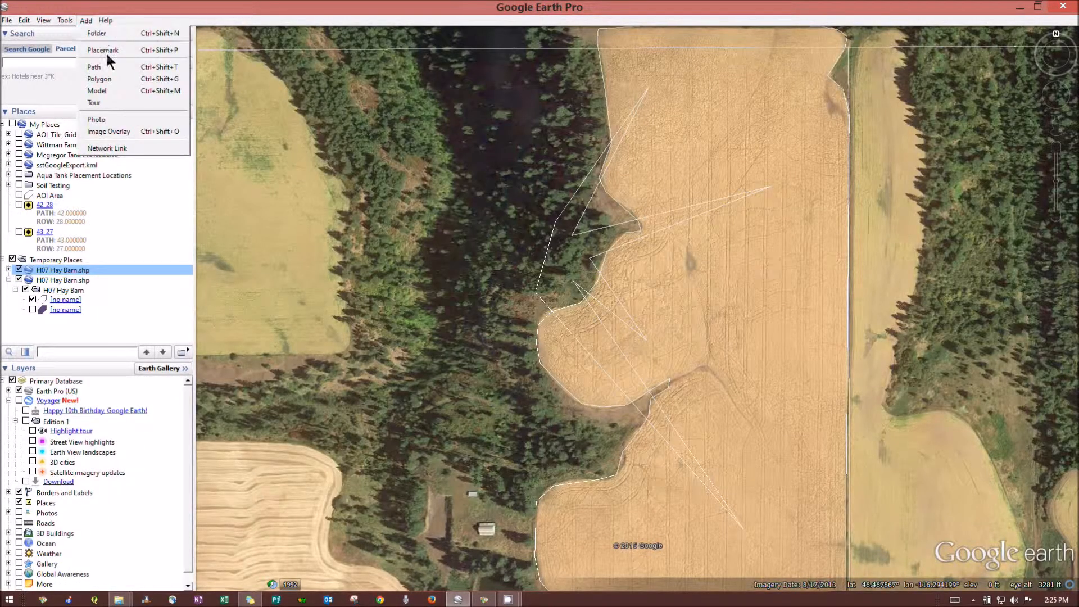
left_click(107, 51)
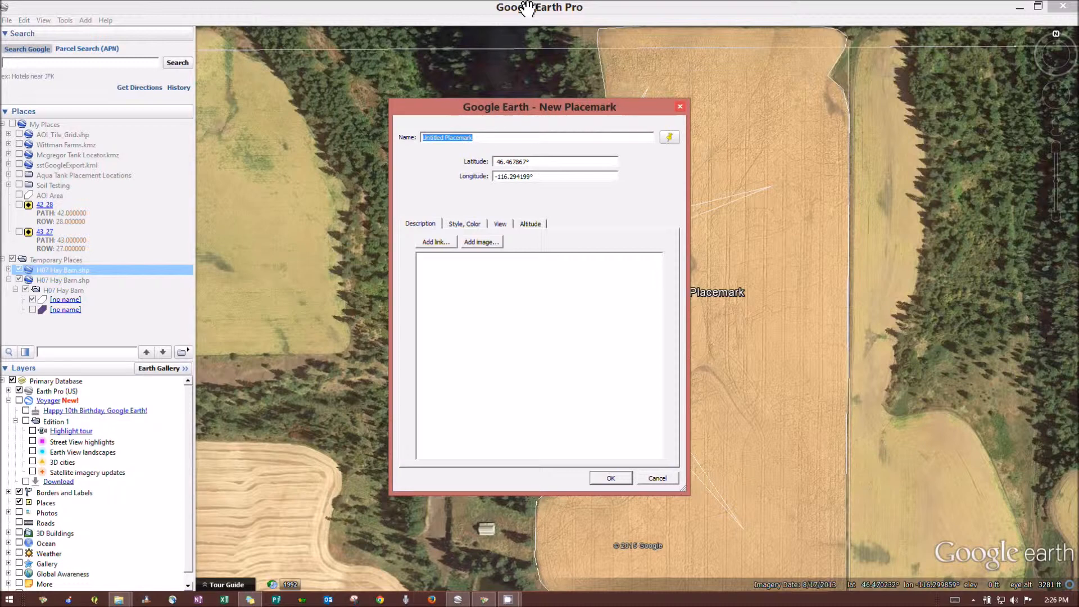
left_click_drag(566, 116, 355, 118)
mouse_move(407, 94)
left_mouse_down()
mouse_move(440, 80)
mouse_move(414, 82)
left_mouse_up()
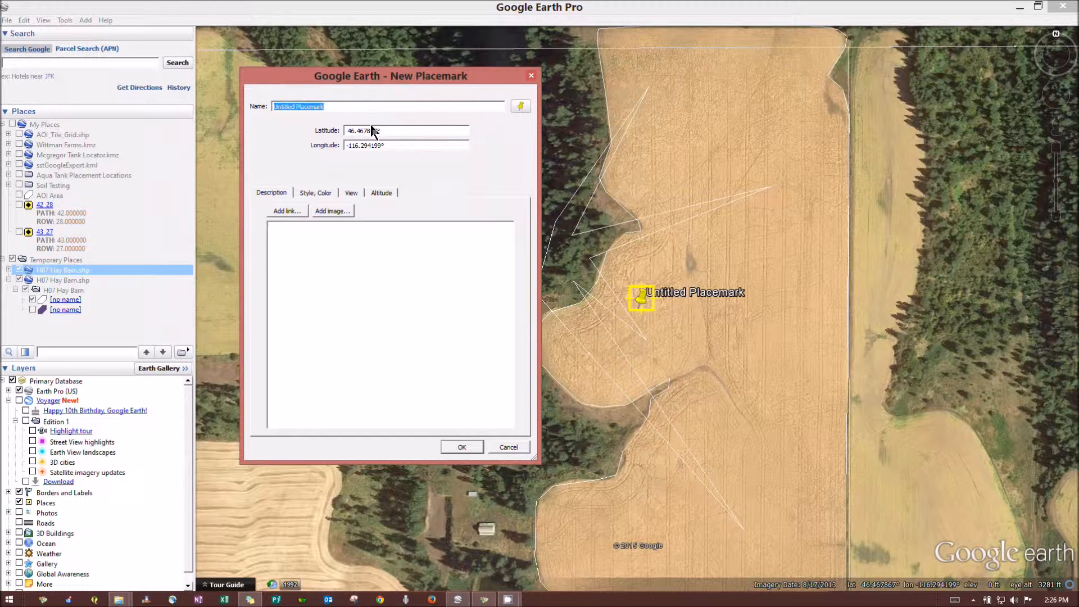
left_click(645, 302)
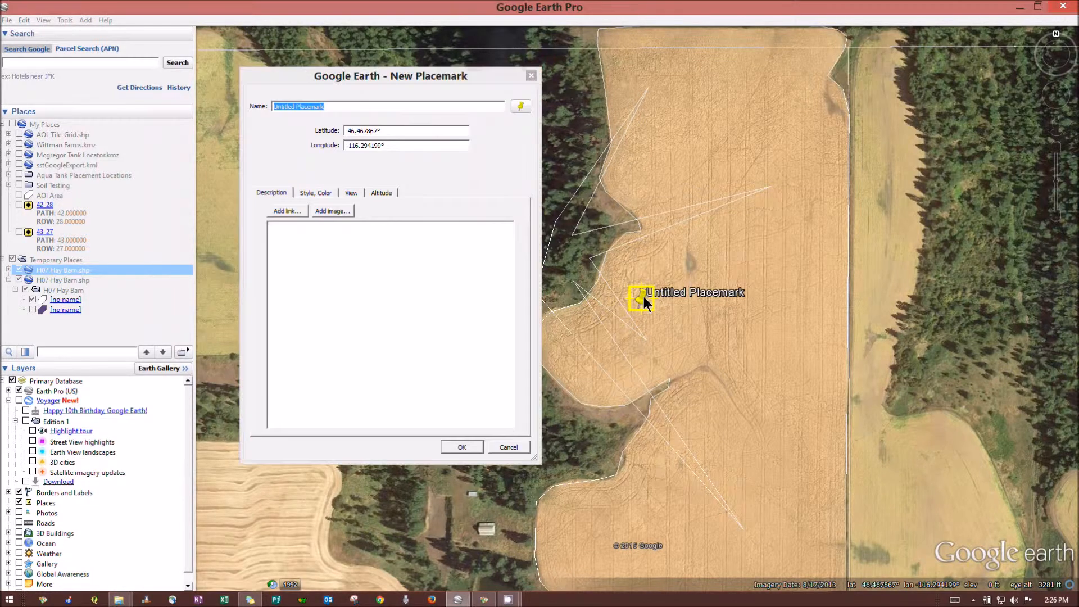
left_click_drag(645, 302, 650, 96)
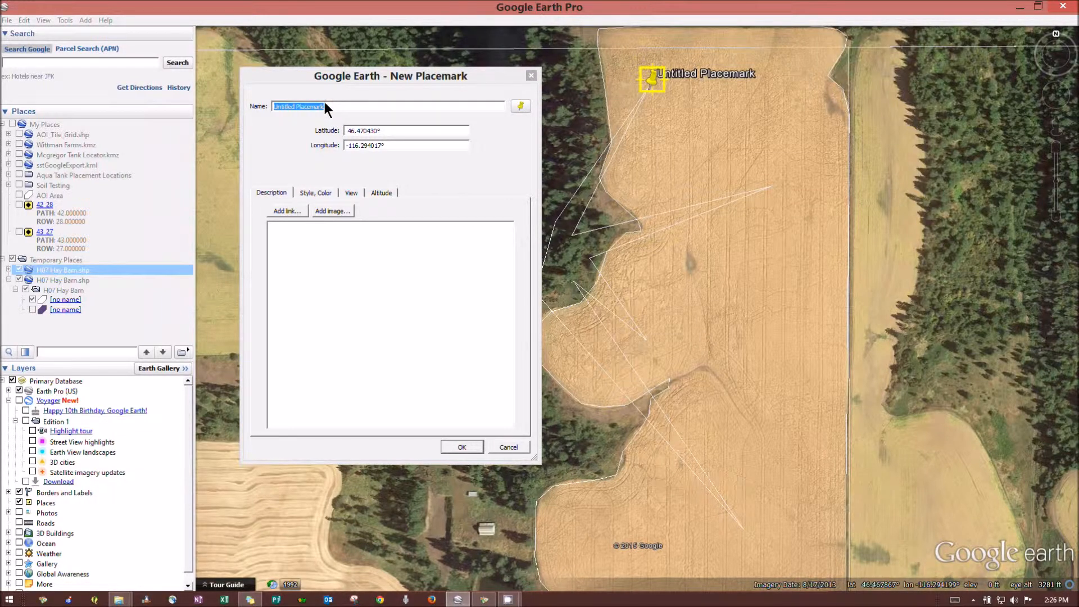
Step: Replace the new placemark's default name with its copied latitude, 46.470430°
left_click(286, 107)
triple_click(285, 106)
key("BackSpace")
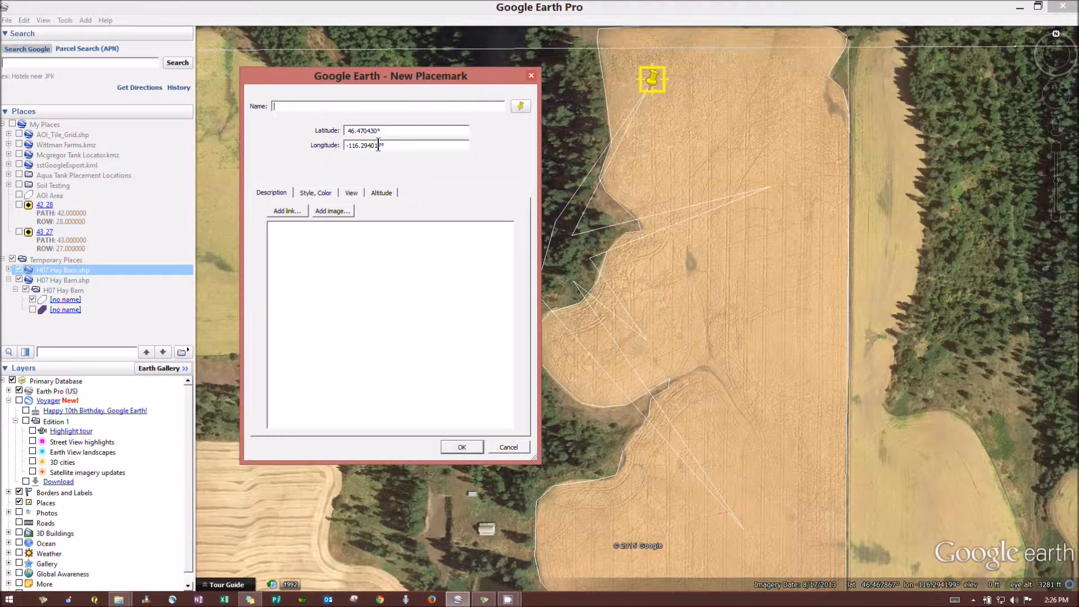
double_click(360, 131)
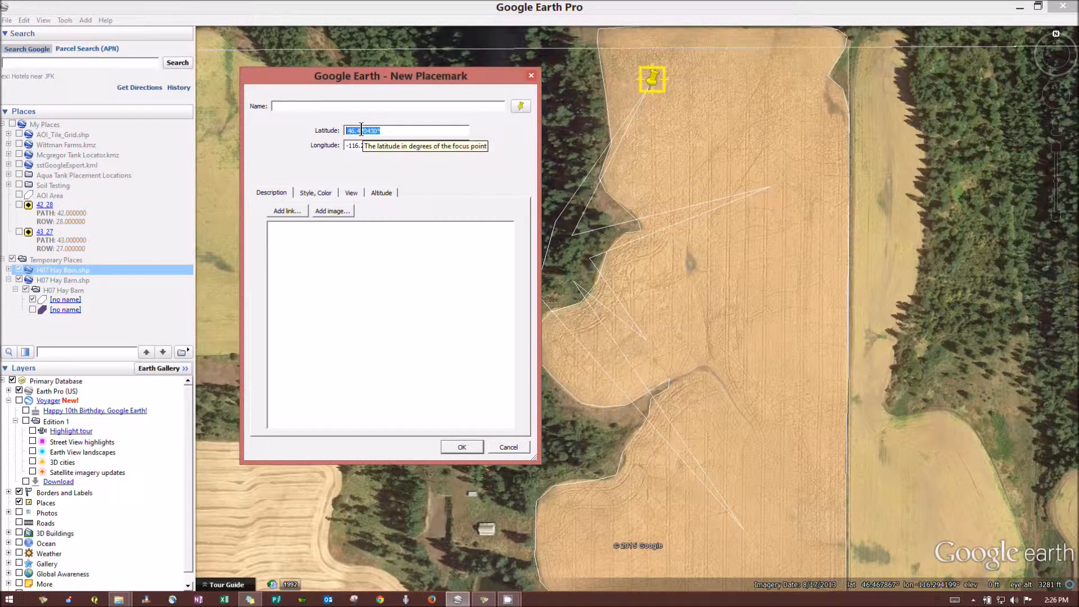
right_click(361, 130)
left_click(379, 178)
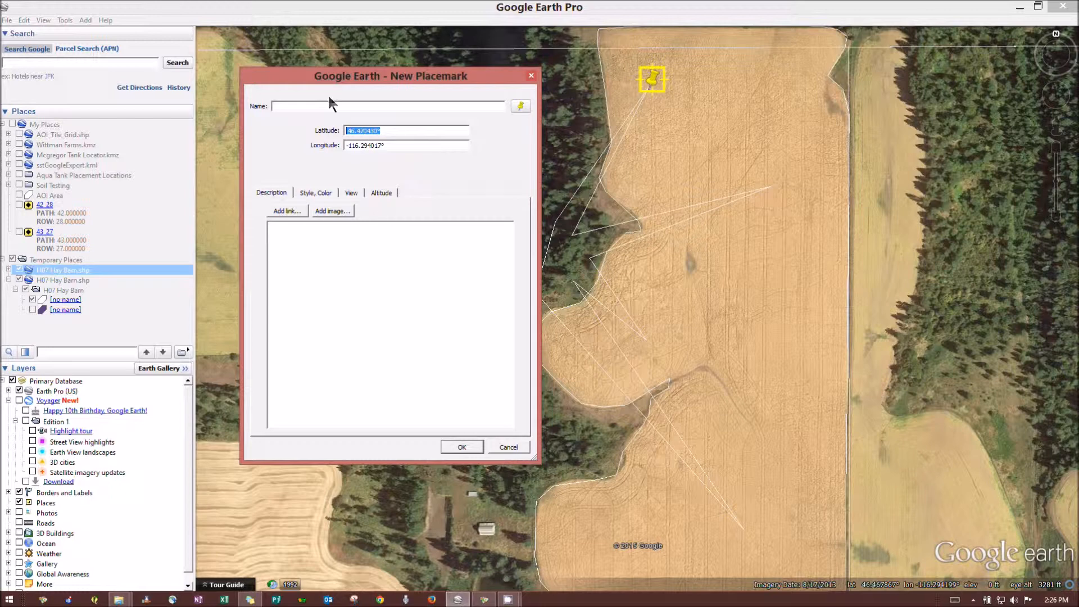
right_click(283, 105)
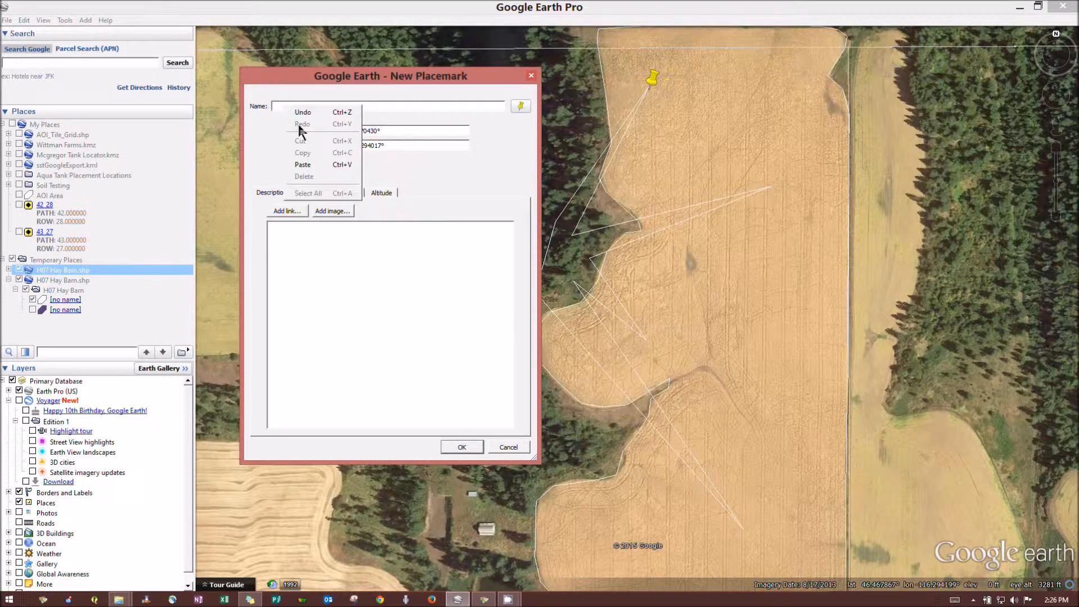
left_click(315, 166)
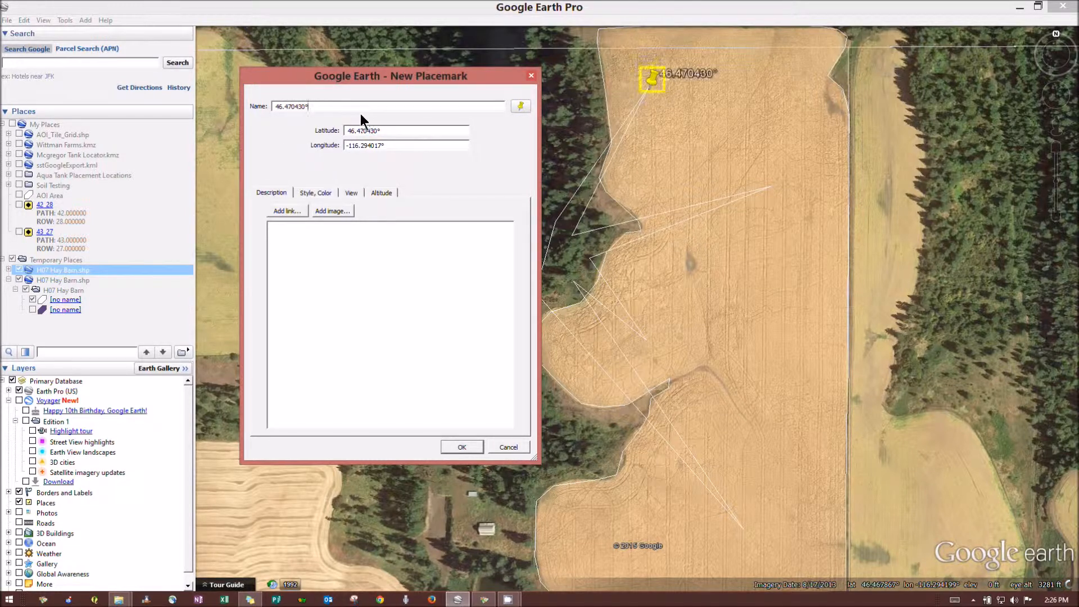
Step: Append the copied longitude -116.294017° to the placemark's name and save the placemark
double_click(347, 145)
right_click(355, 145)
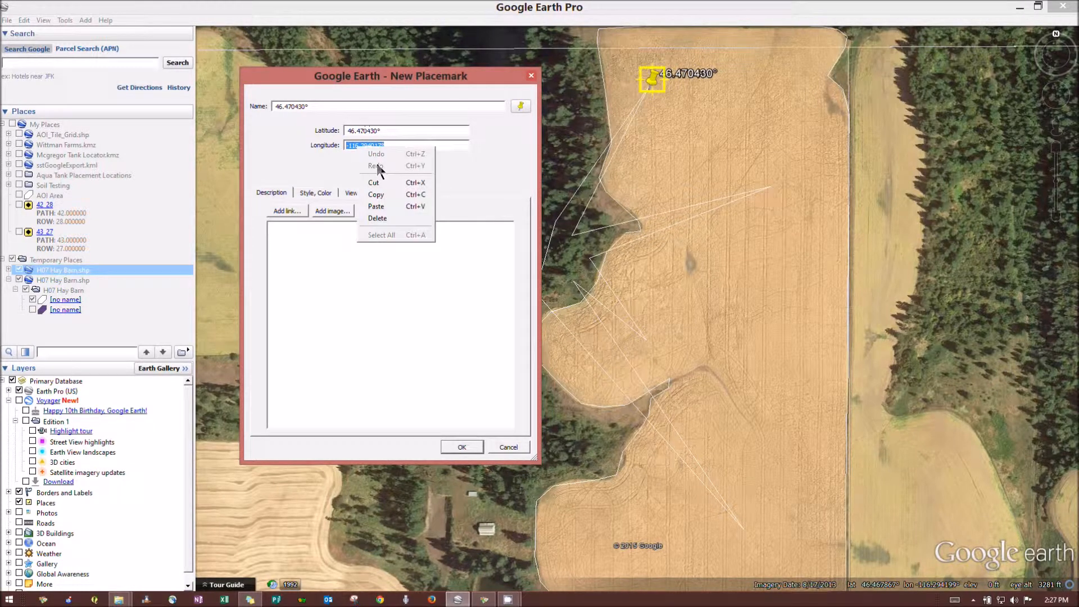
left_click(376, 195)
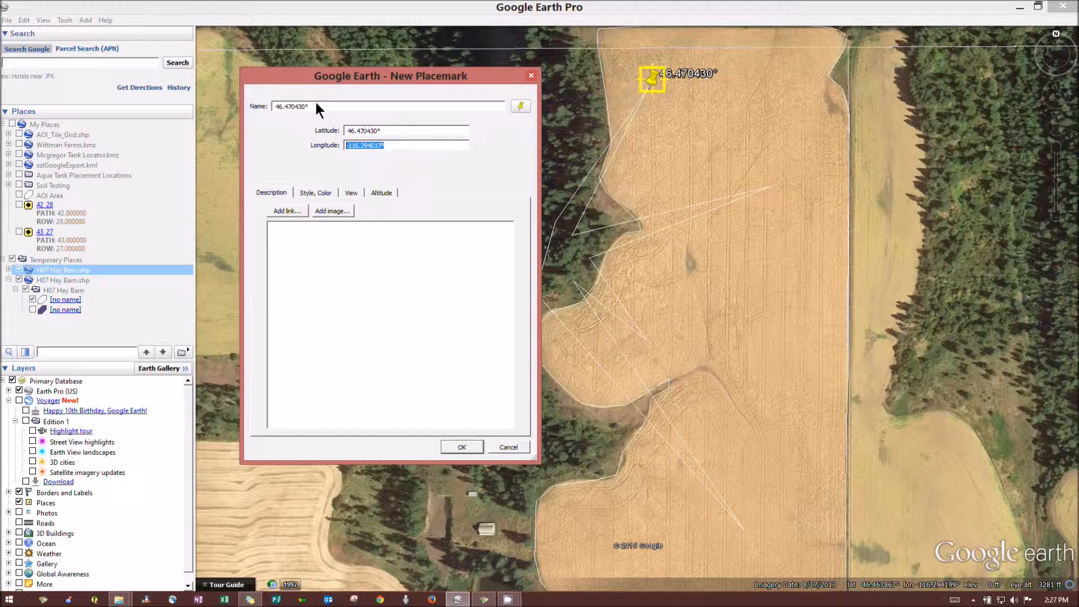
left_click(308, 105)
right_click(313, 106)
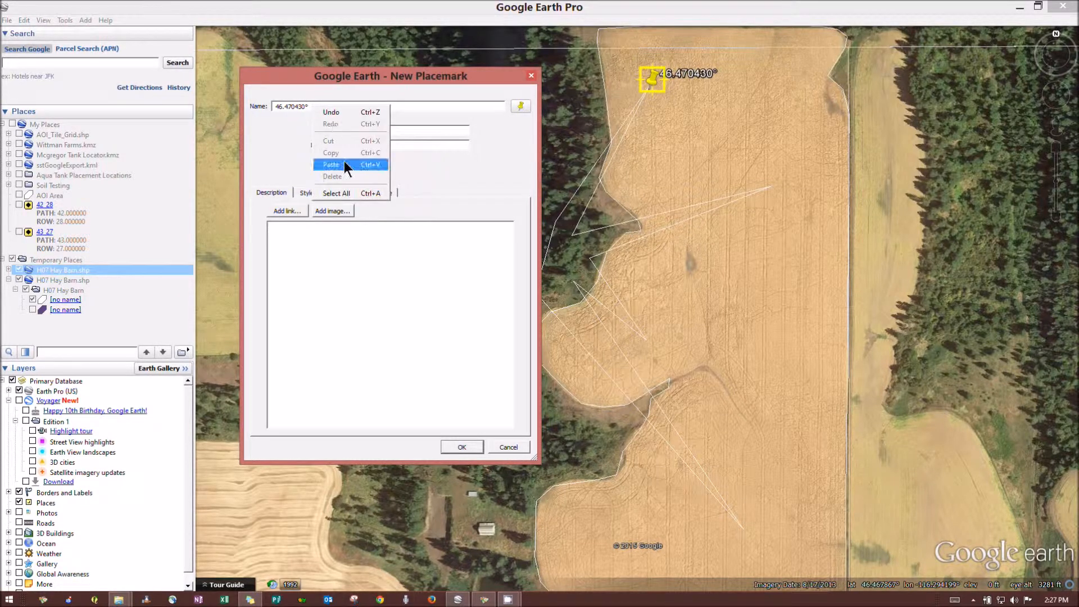
left_click(344, 164)
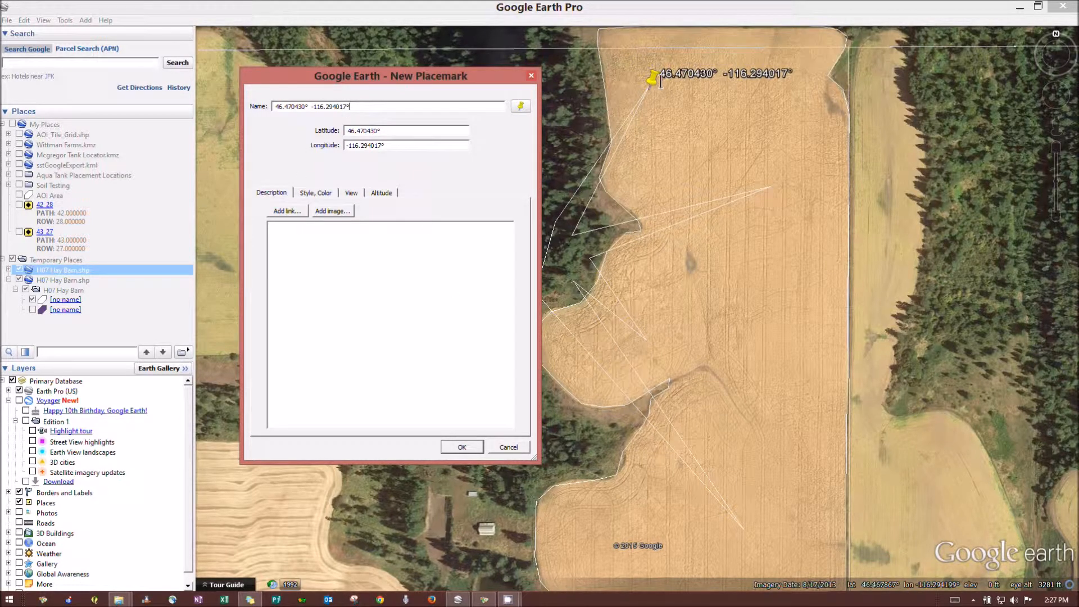
left_click(462, 447)
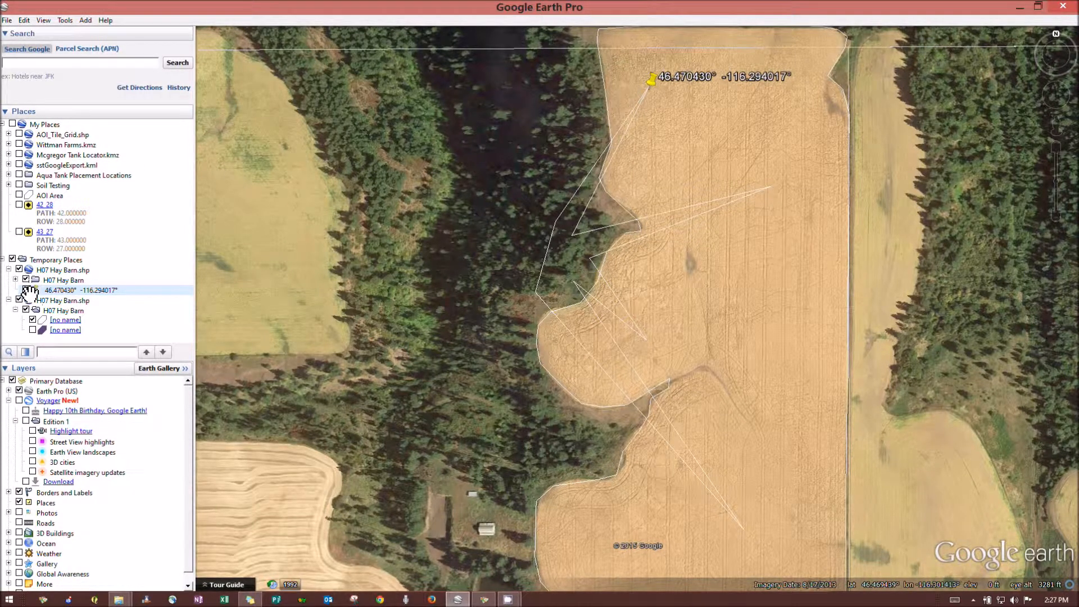
Step: Hide the outlined sample-point polygon to check the placemark on its own, and show the polygon again
left_click(33, 319)
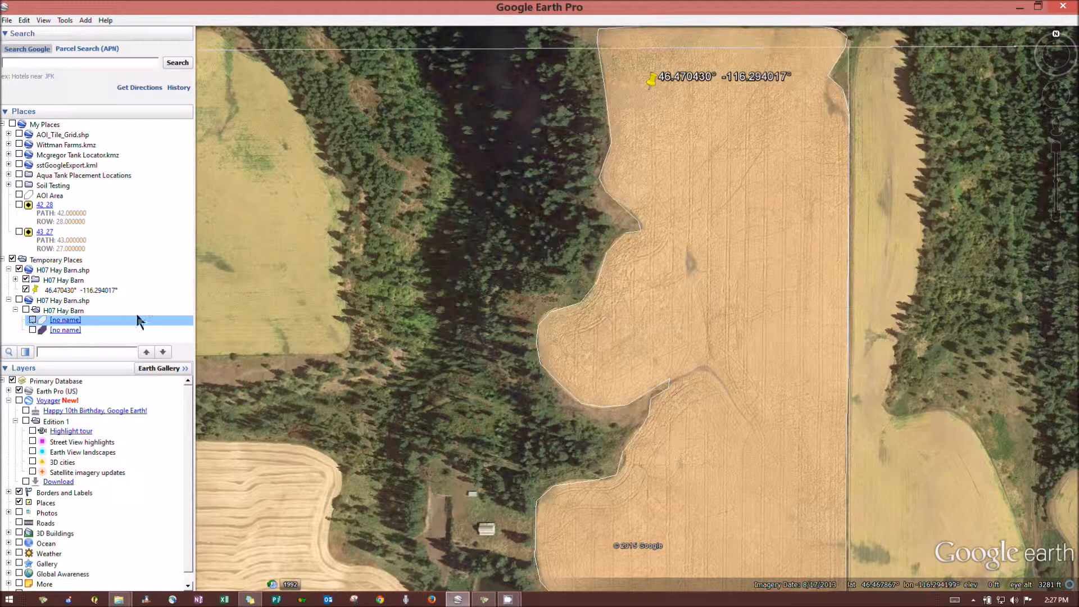
left_click(32, 320)
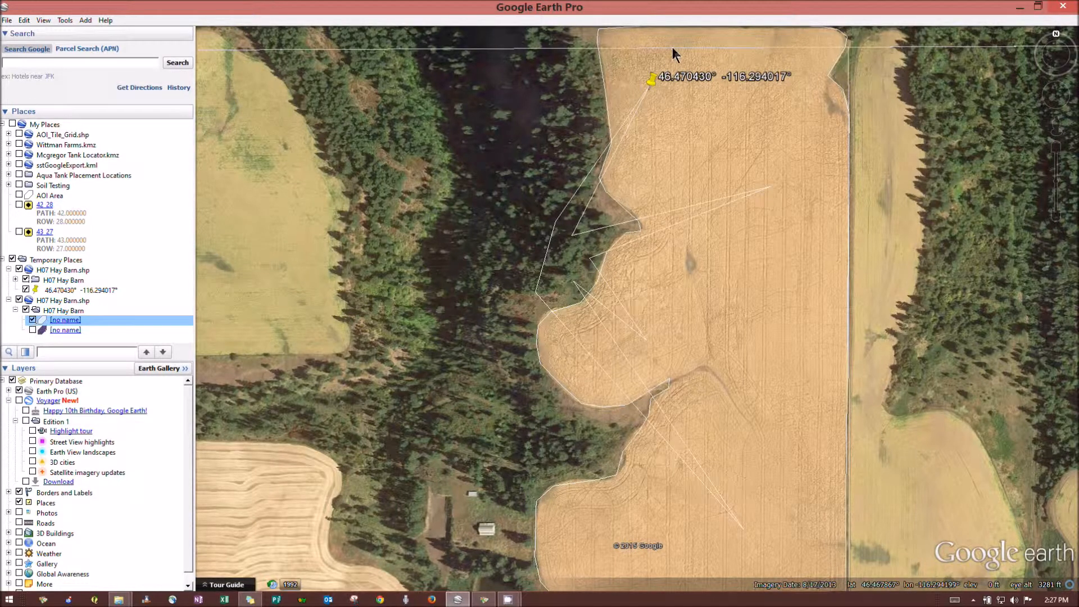
Step: Add a second placemark at the polygon's eastern tip in the upper field, at about 46.469287°, -116.291945°
left_click(85, 21)
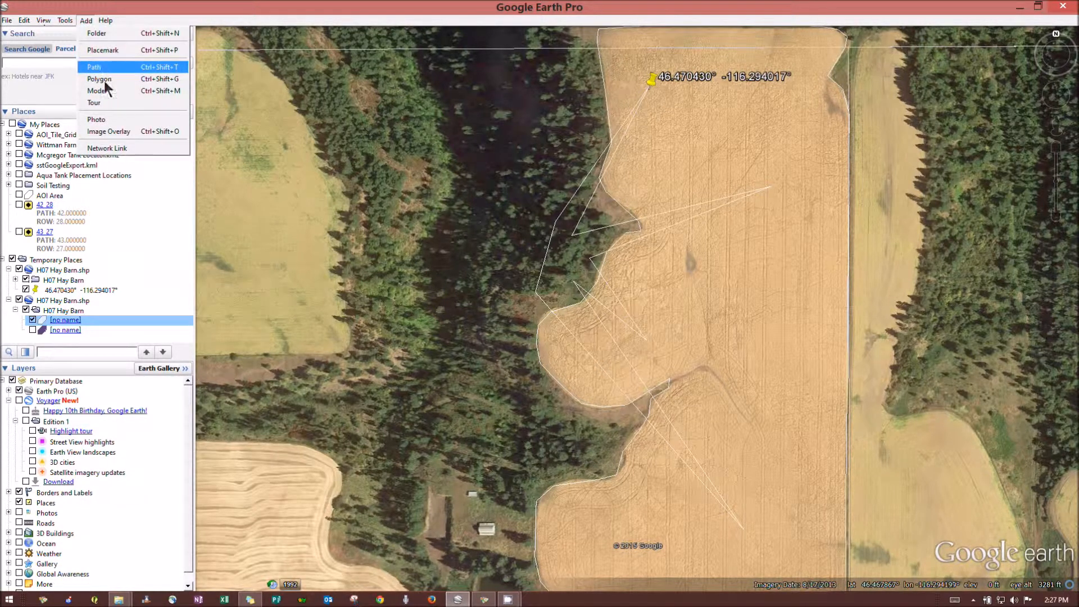
left_click(103, 51)
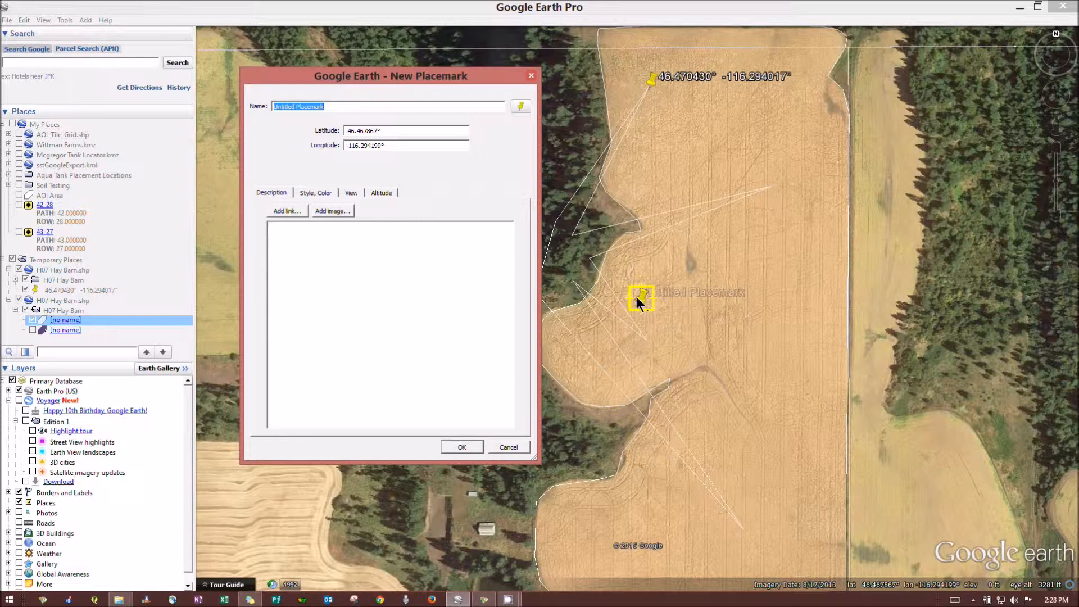
left_click_drag(641, 297, 642, 296)
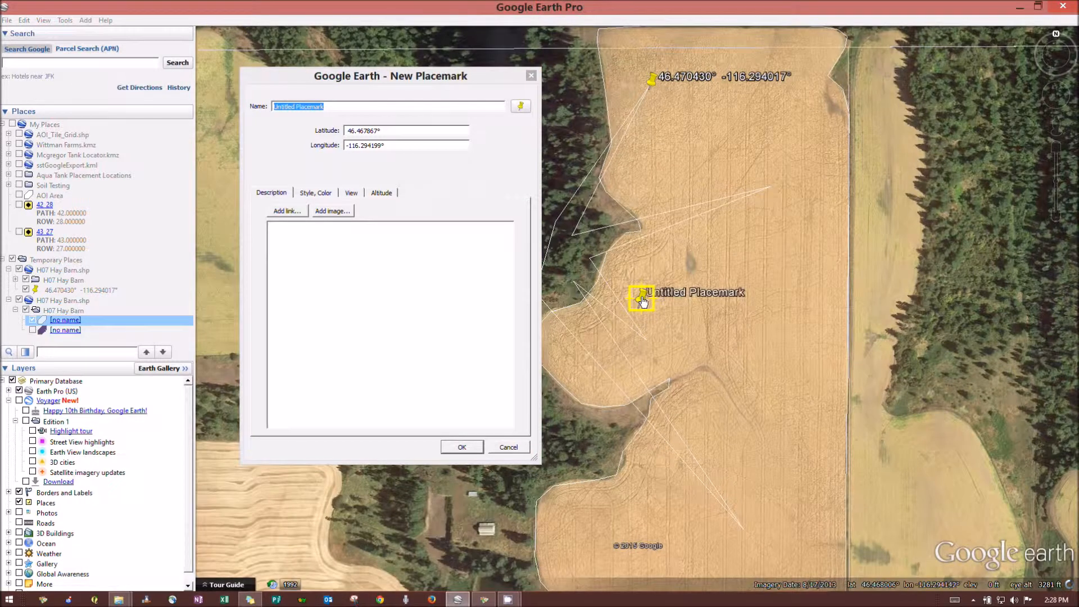
left_click_drag(743, 194, 773, 191)
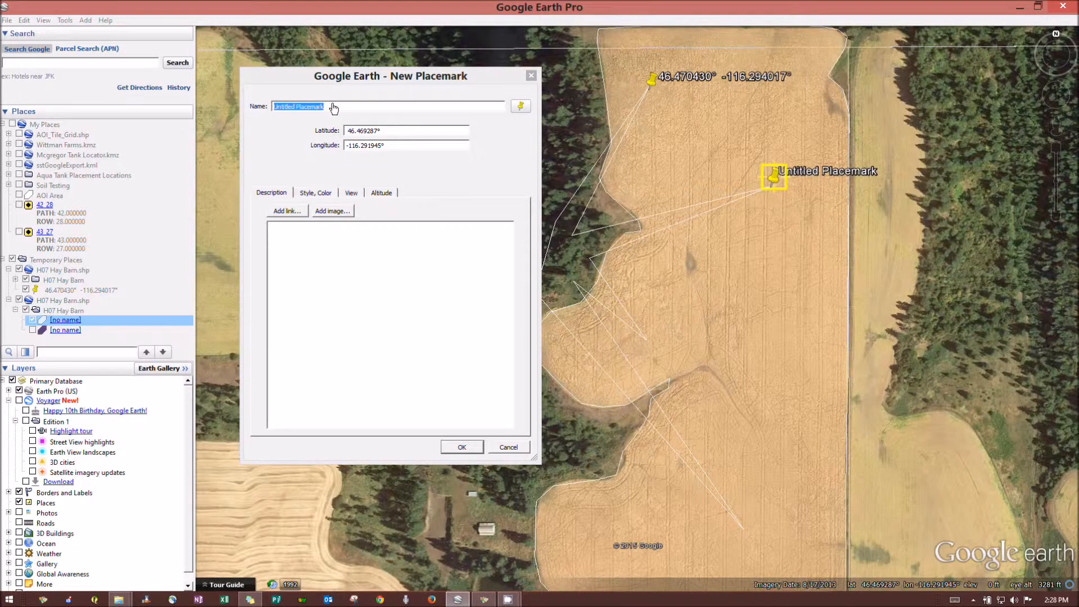
Step: Replace the second placemark's default name with its copied latitude, 46.469287°
key("BackSpace")
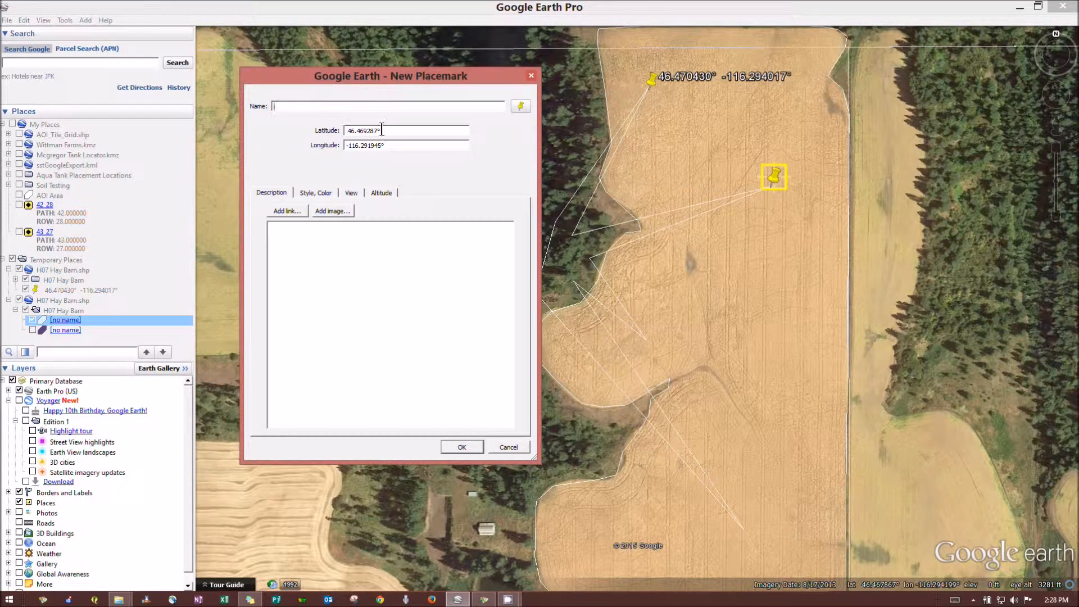
left_click_drag(384, 130, 345, 130)
right_click(357, 131)
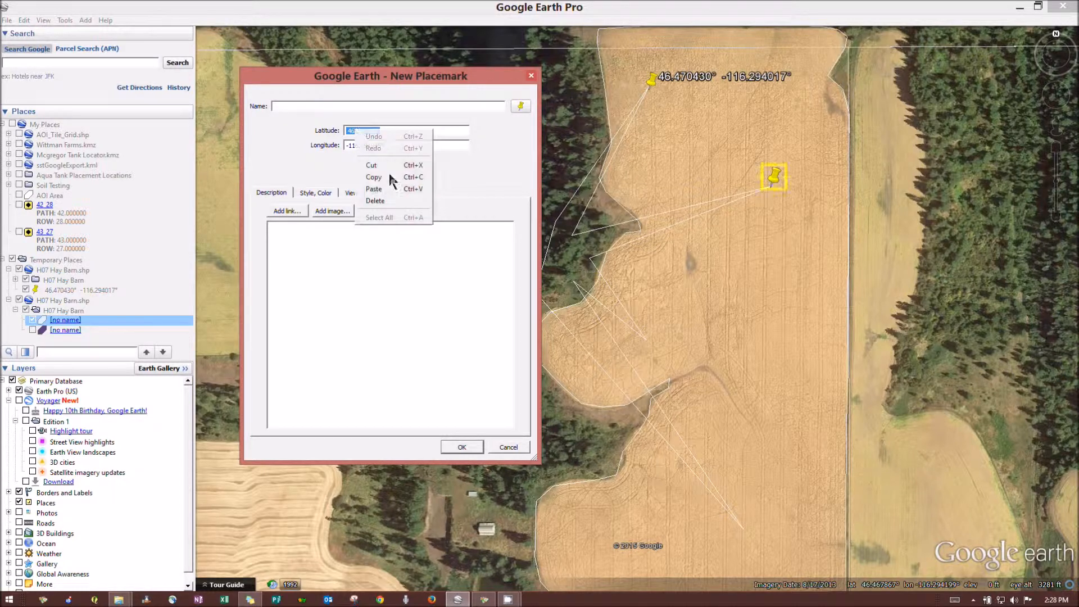
left_click(389, 177)
left_click(298, 106)
right_click(299, 109)
left_click(319, 167)
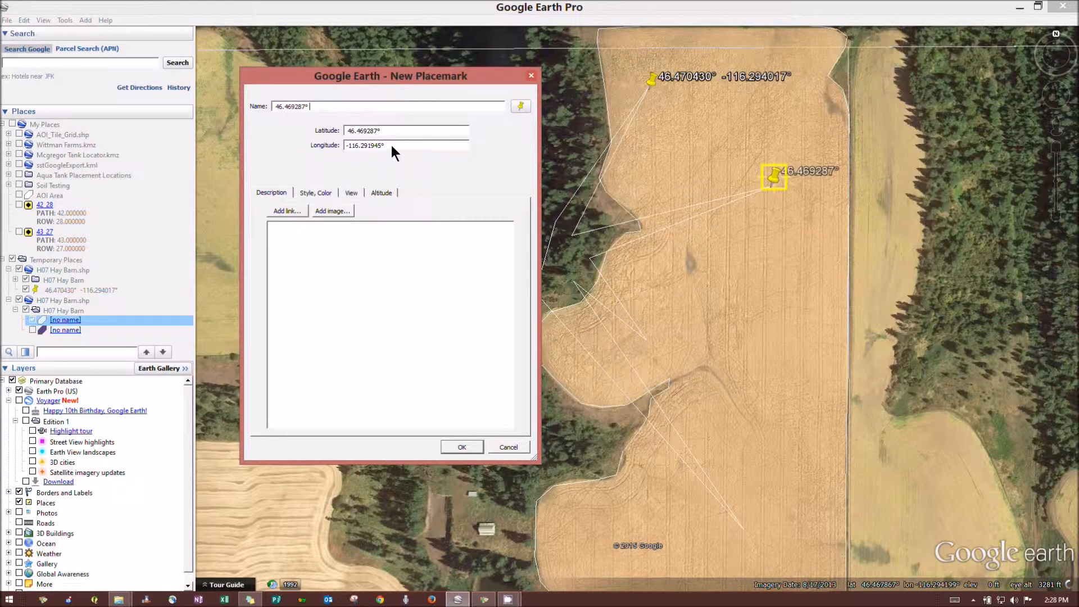
Step: Append the copied longitude -116.291945° to the second placemark's name and save the placemark
left_click_drag(387, 146, 346, 146)
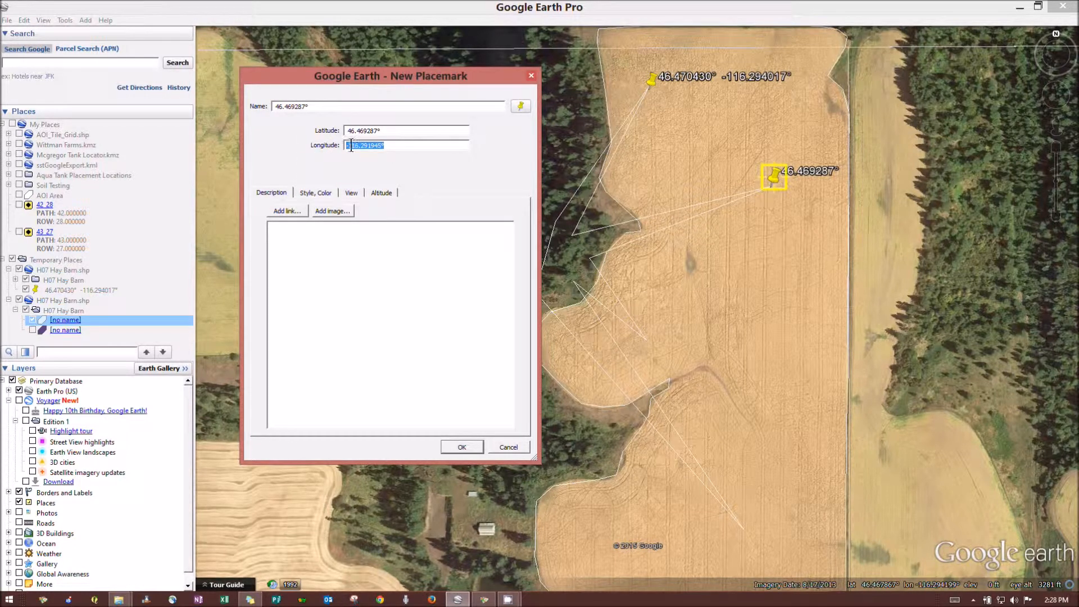
right_click(351, 145)
left_click(374, 193)
left_click(318, 109)
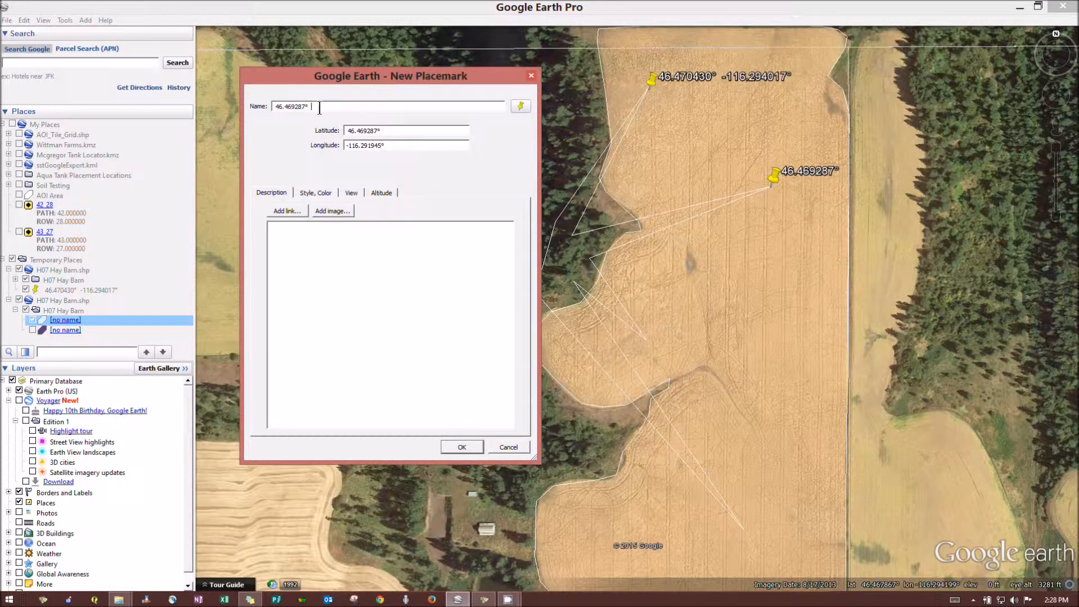
right_click(315, 106)
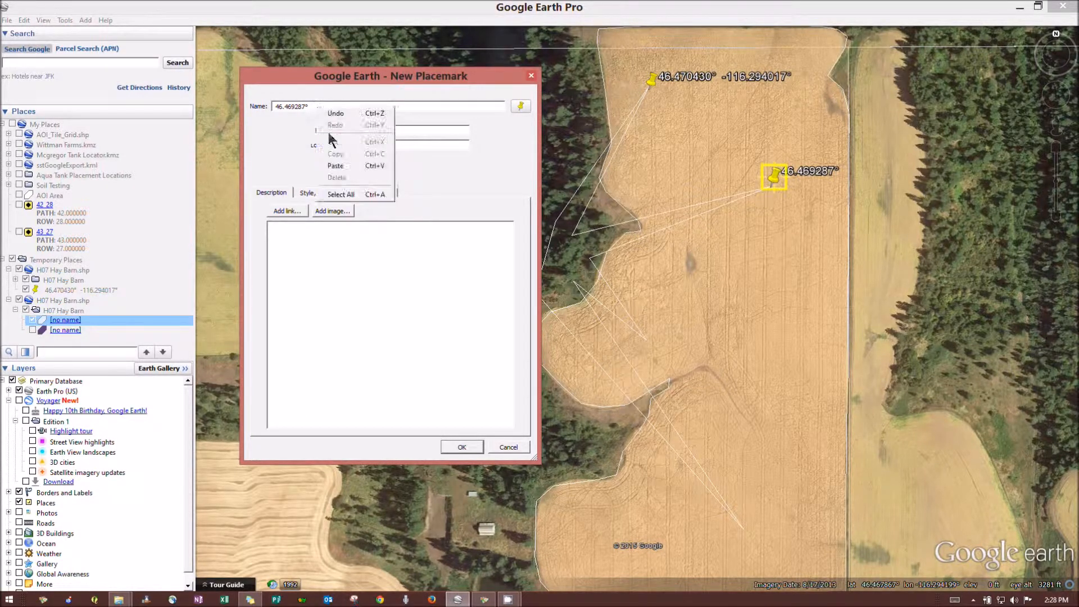
left_click(341, 164)
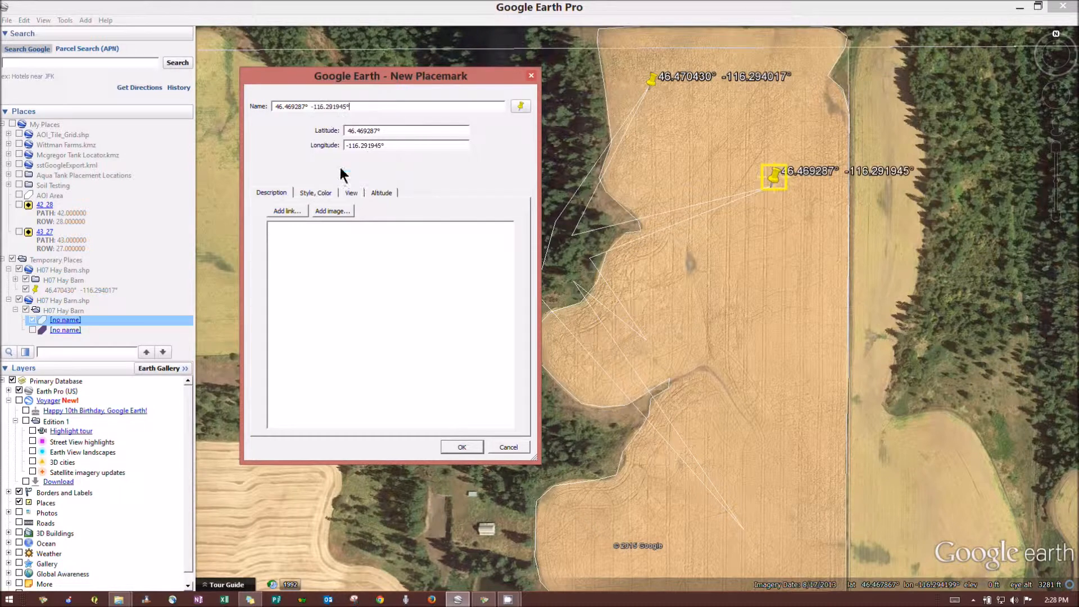
left_click(469, 448)
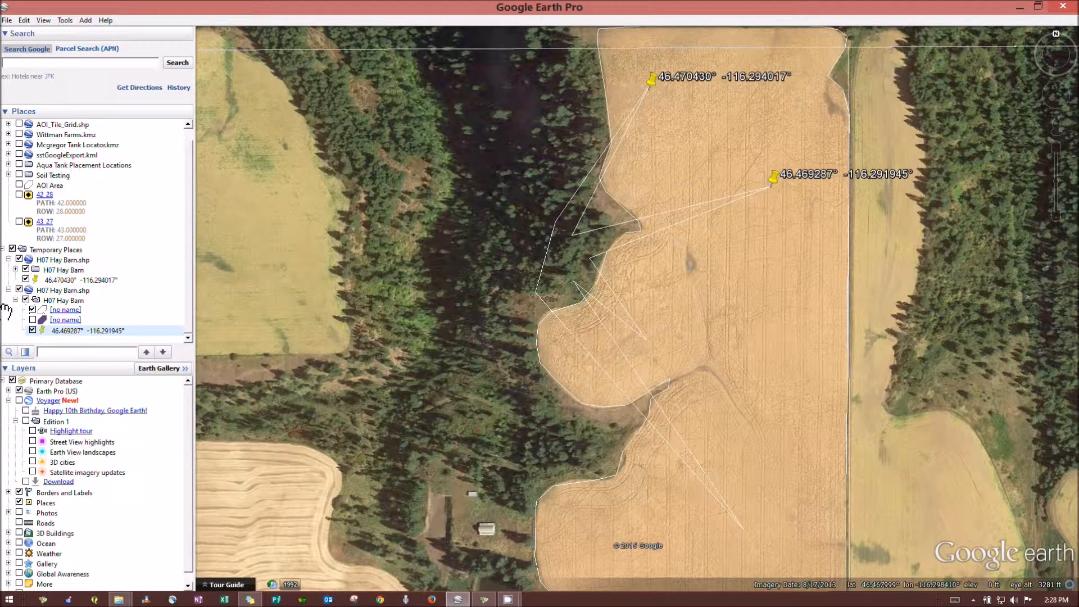
Step: Hide the outlined sample-point polygon and frame the whole field boundary with both placemarks in the map view
left_click(34, 308)
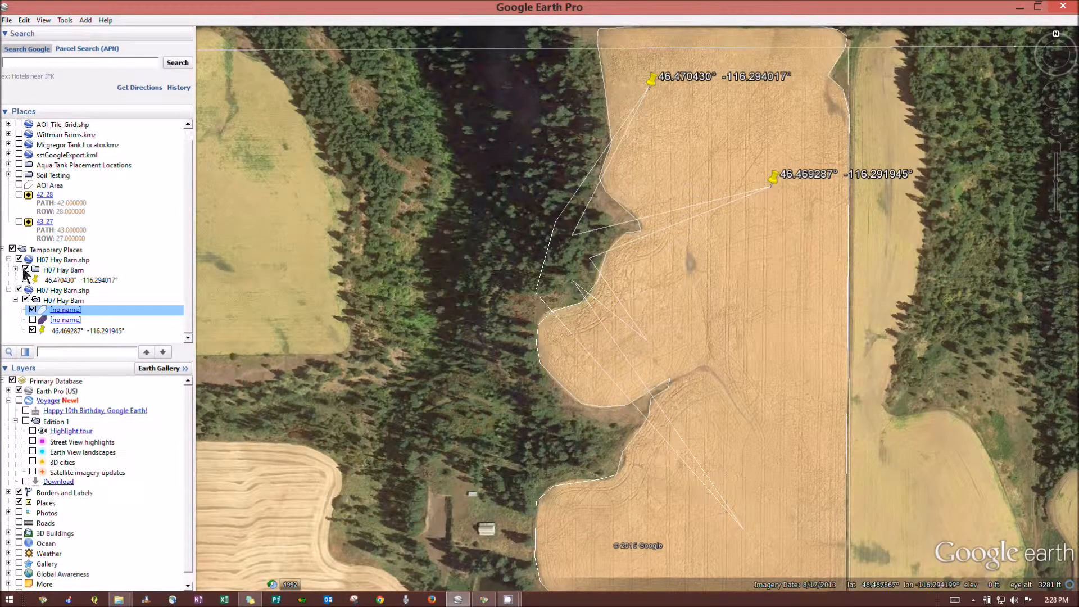
left_click(32, 310)
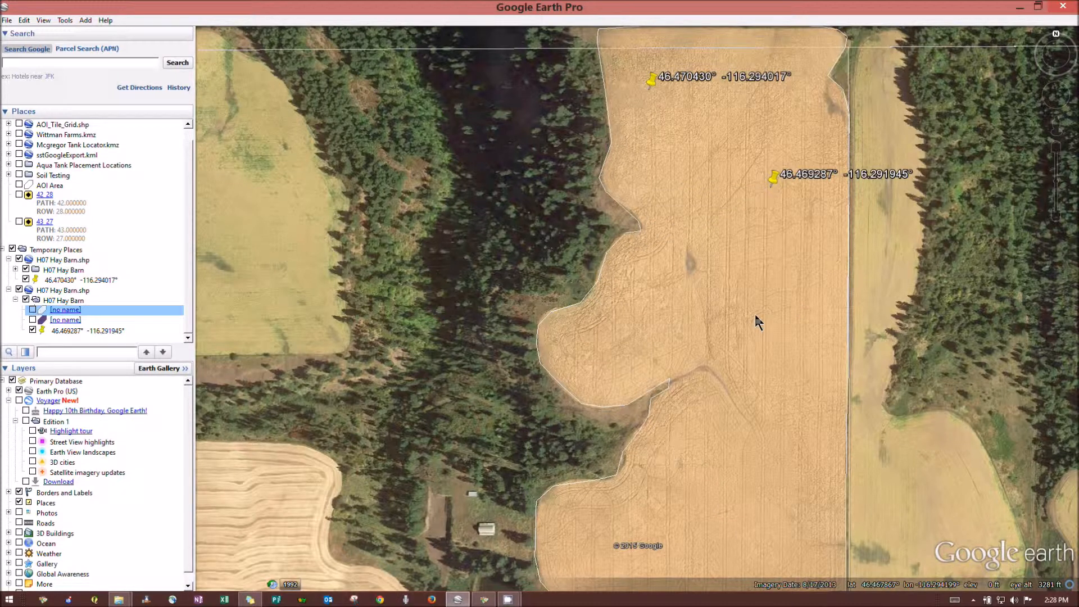
scroll(753, 314, "down", 1)
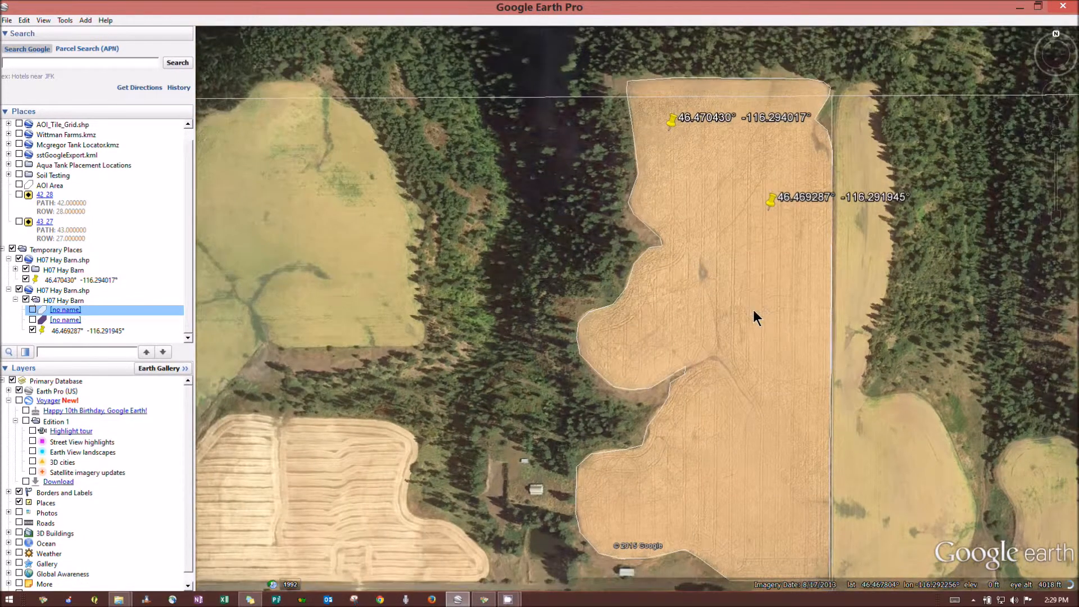
left_click(887, 300)
left_click_drag(887, 299, 724, 270)
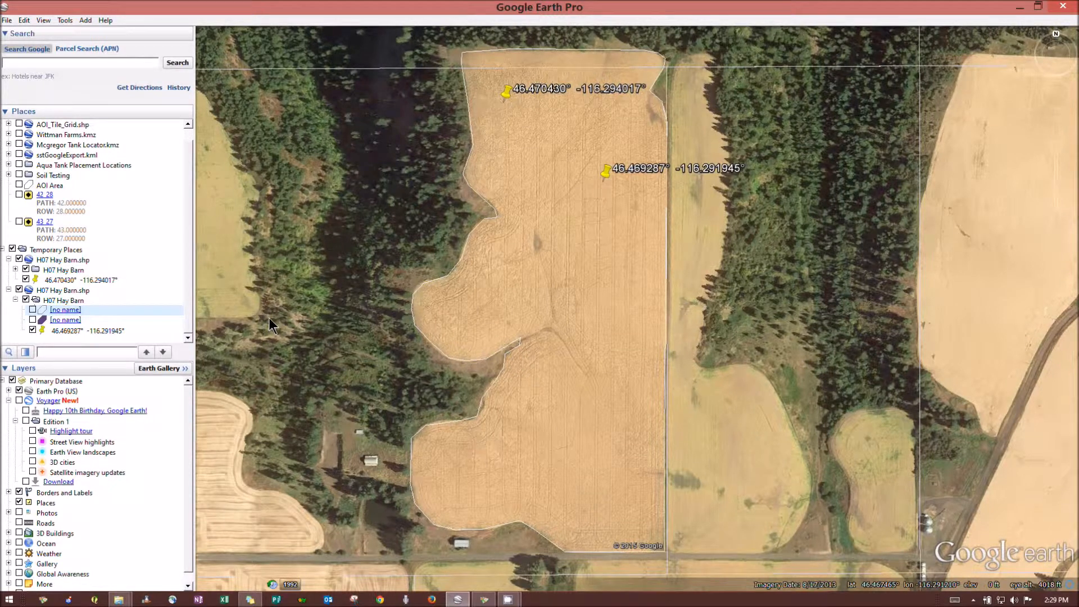
Step: Open the print layout for the framed Hay Barn field view with both placemarks
left_click(8, 21)
left_click(9, 21)
left_click(9, 21)
left_click(17, 114)
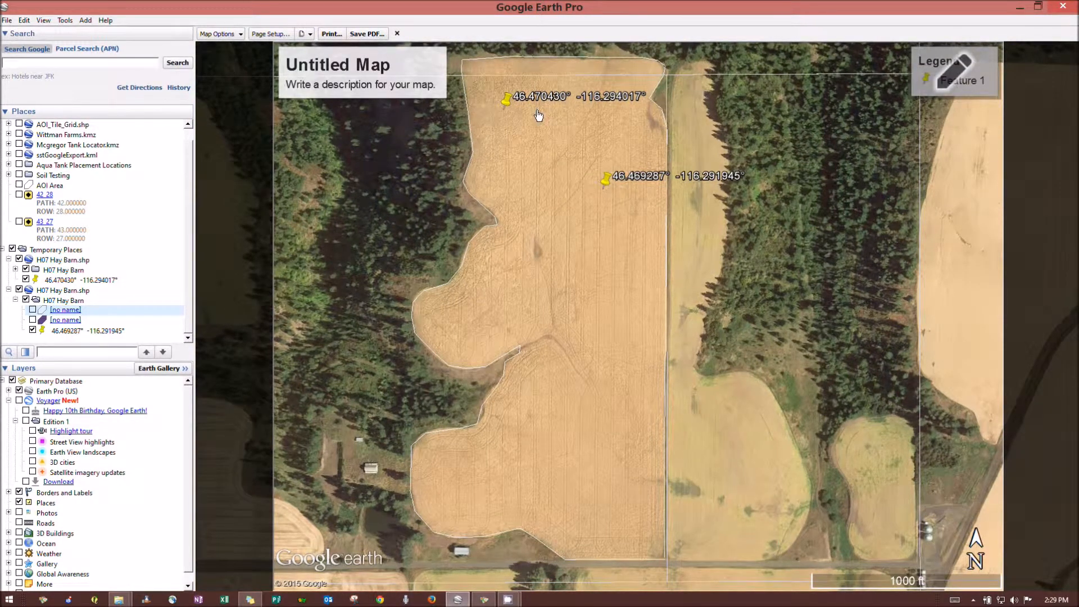
Step: Replace the print layout's default map title with "Soil test map" and close the title editor
left_click(388, 88)
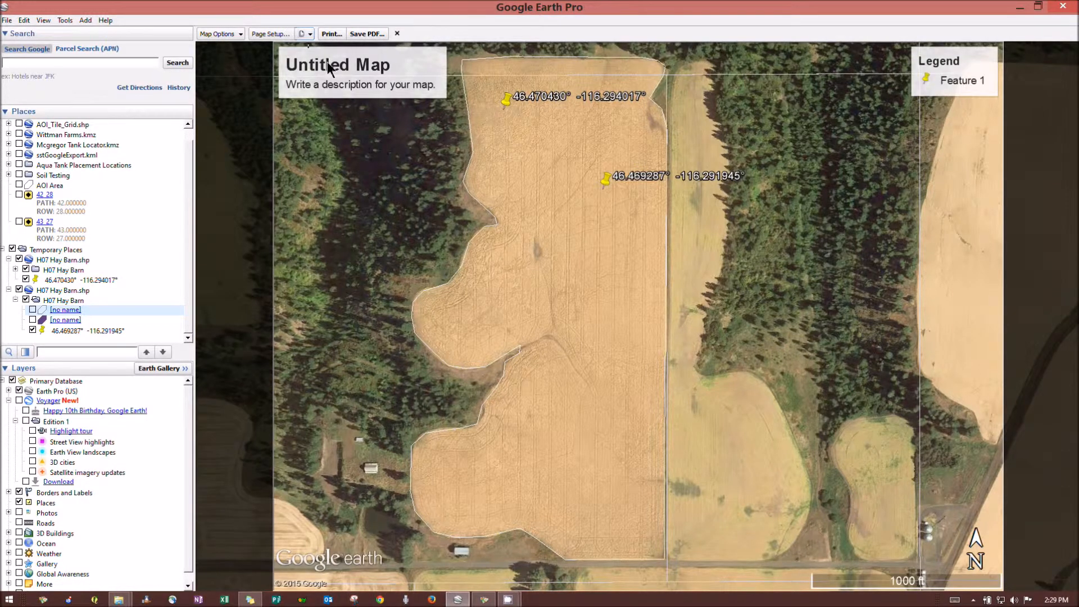
left_click(364, 74)
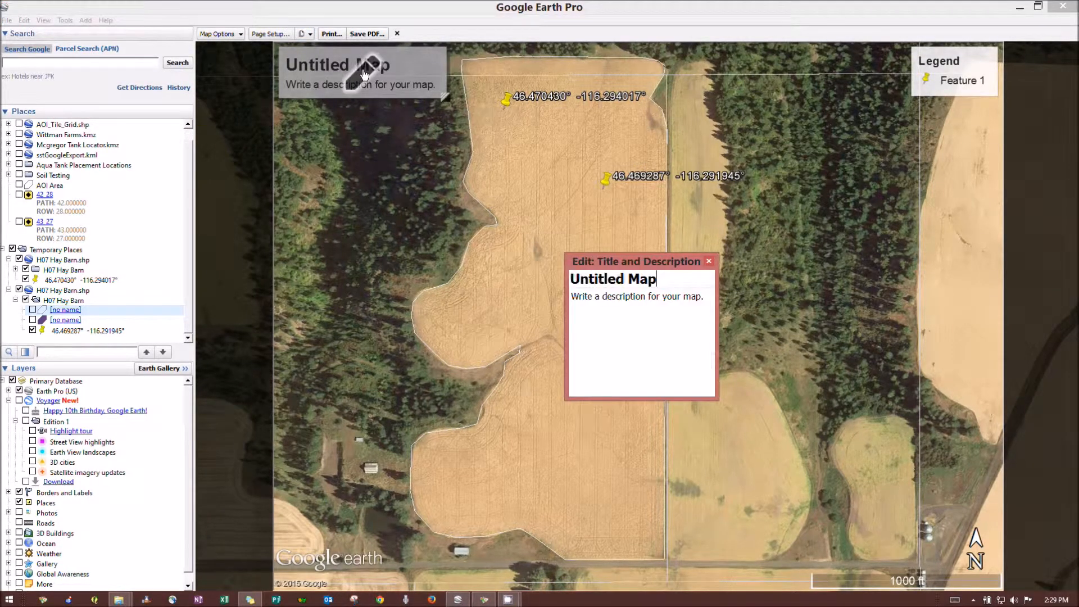
key("BackSpace")
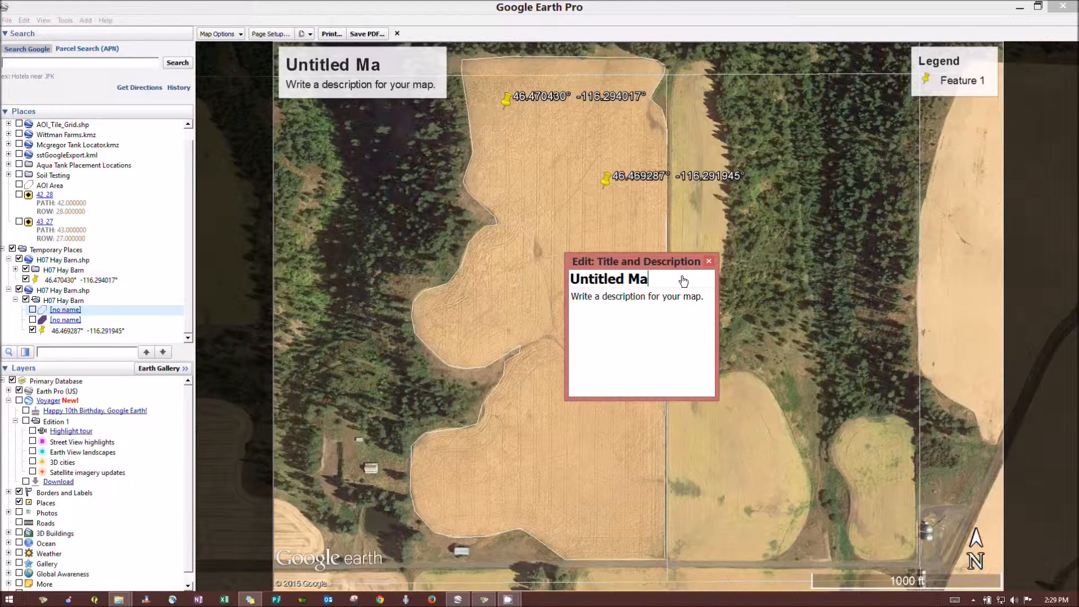
key("BackSpace")
key("BackSpace")
key("BackSpace")
key("BackSpace")
key("BackSpace")
key("BackSpace")
key("BackSpace")
key("BackSpace")
key("BackSpace")
key("BackSpace")
key("BackSpace")
type("Soi")
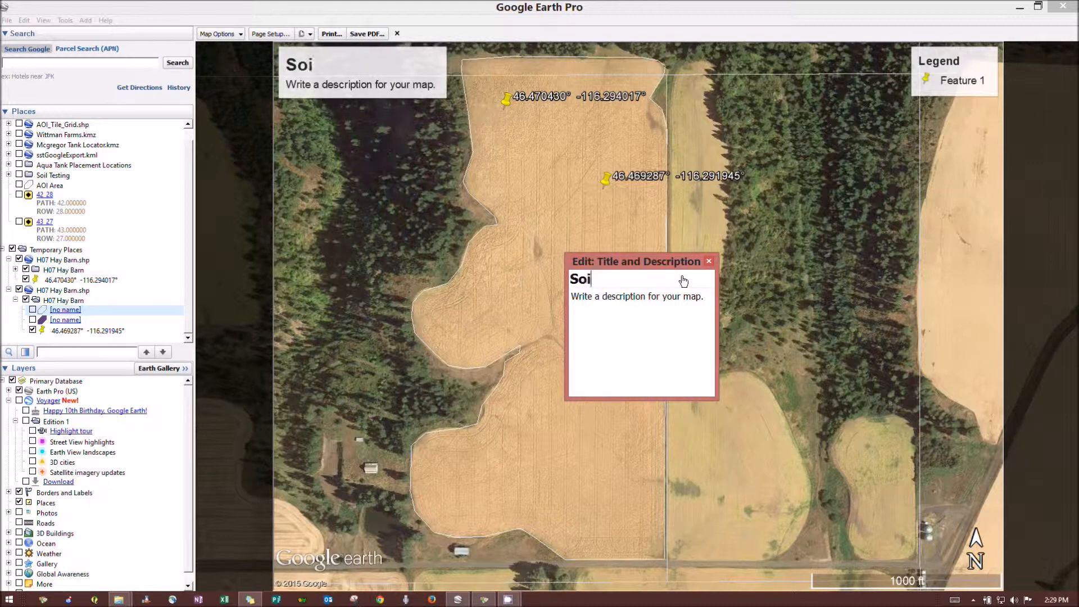
type("l test map")
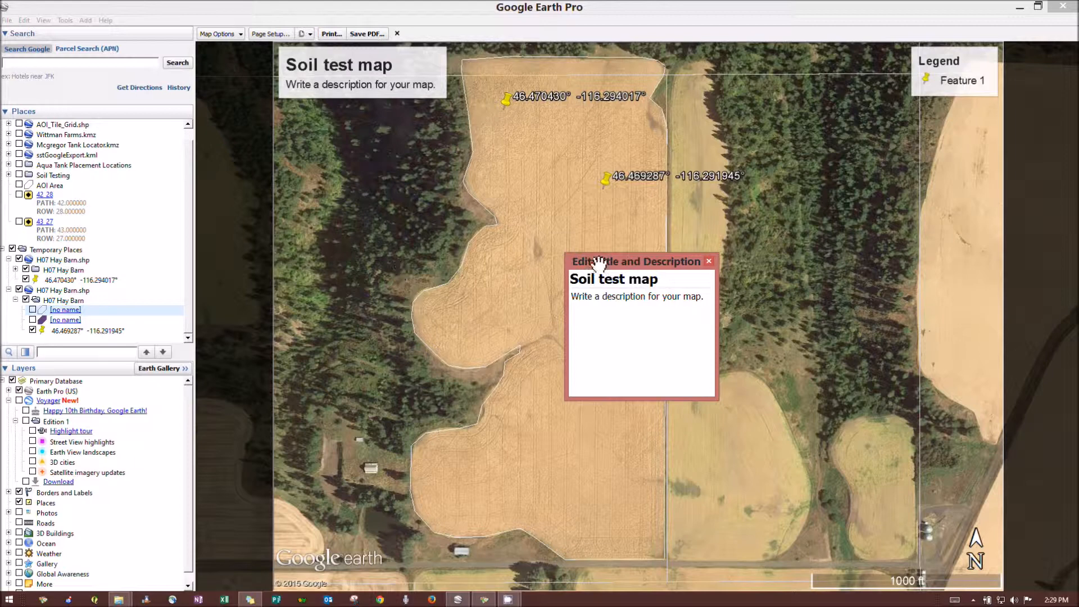
left_click(709, 261)
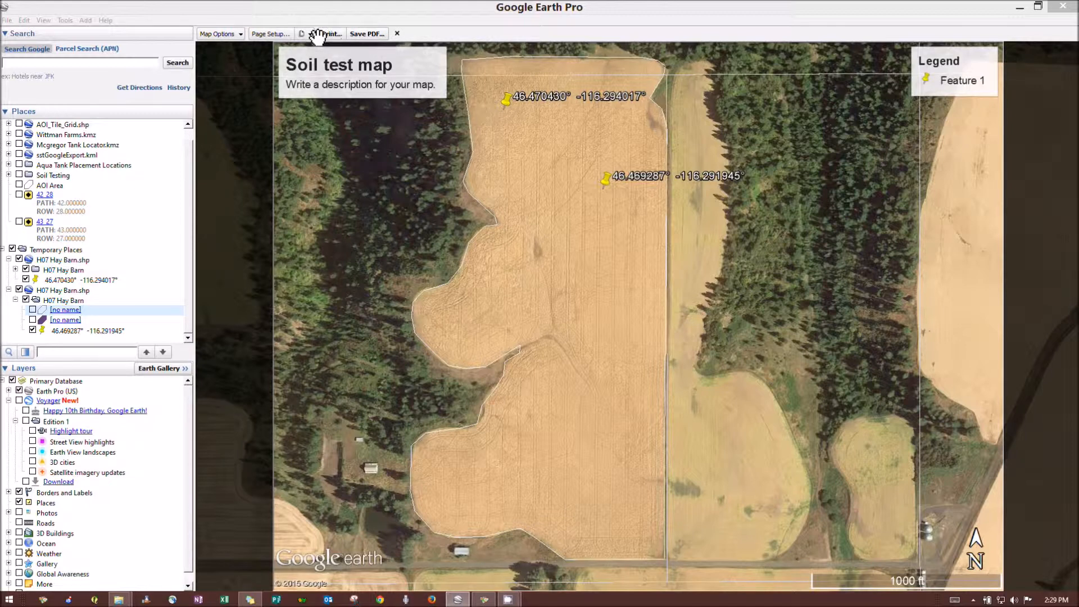
Step: Save the map layout as a PDF document named "map" in the Downloads folder
left_click(366, 34)
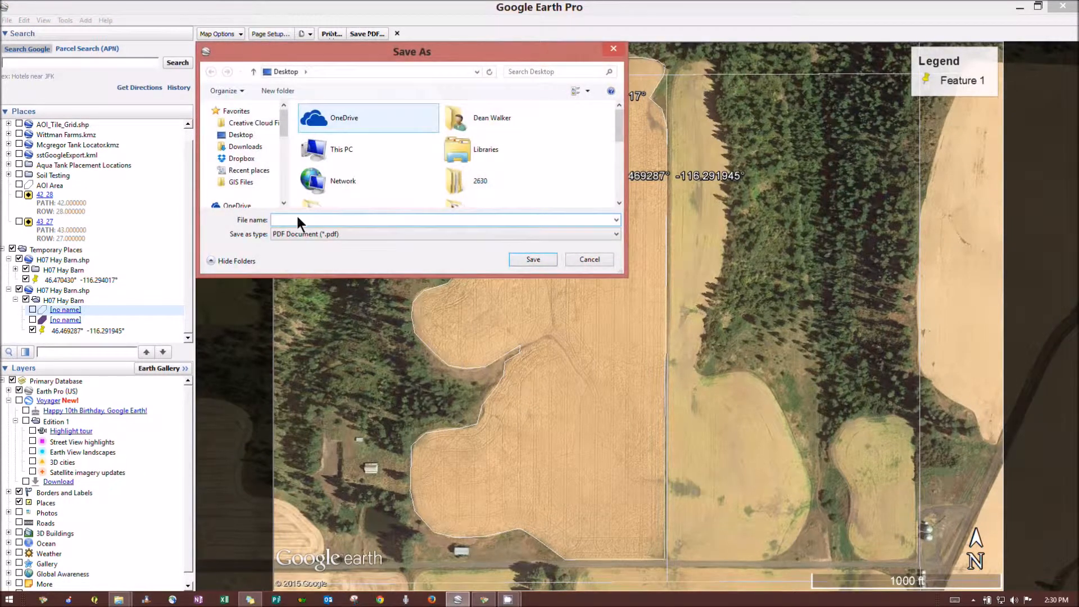
left_click(245, 147)
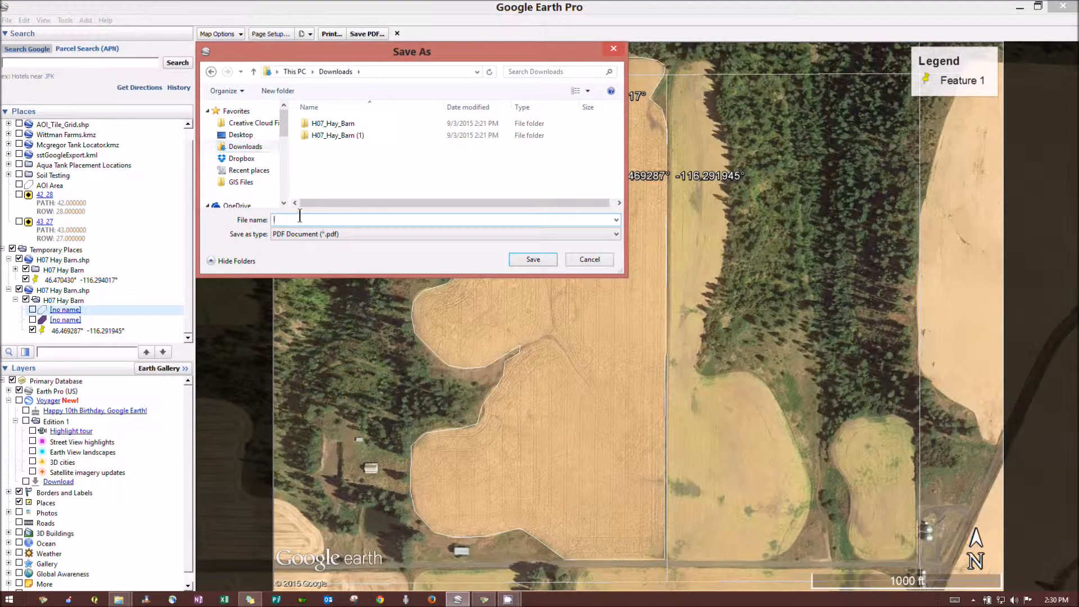
type("map")
left_click(534, 259)
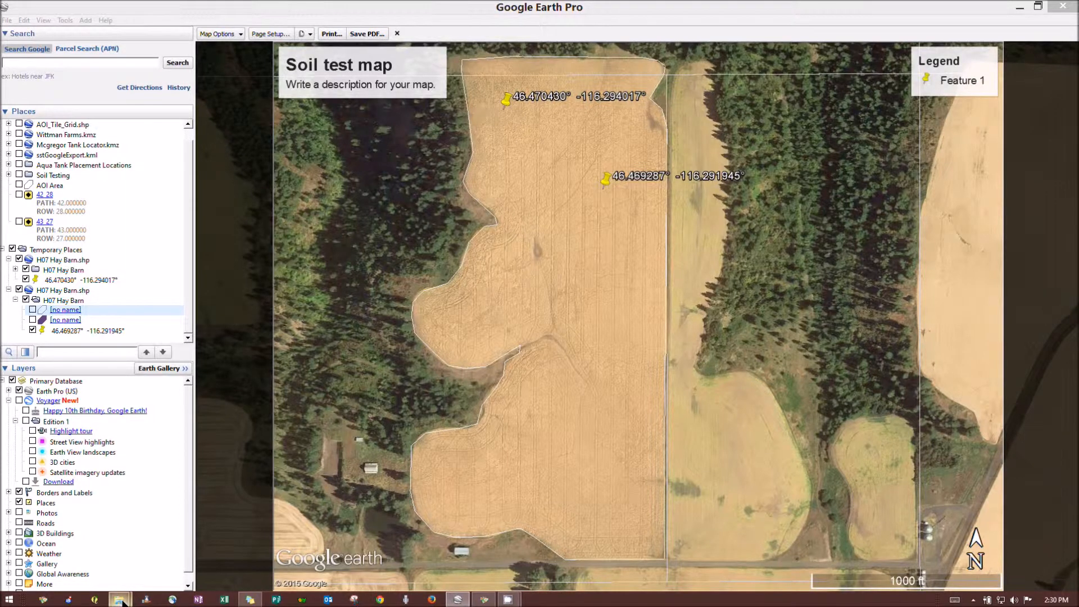
Step: Switch to the Downloads folder in File Explorer and open the saved map PDF in Adobe Reader to check the layout
mouse_move(120, 599)
left_click(59, 546)
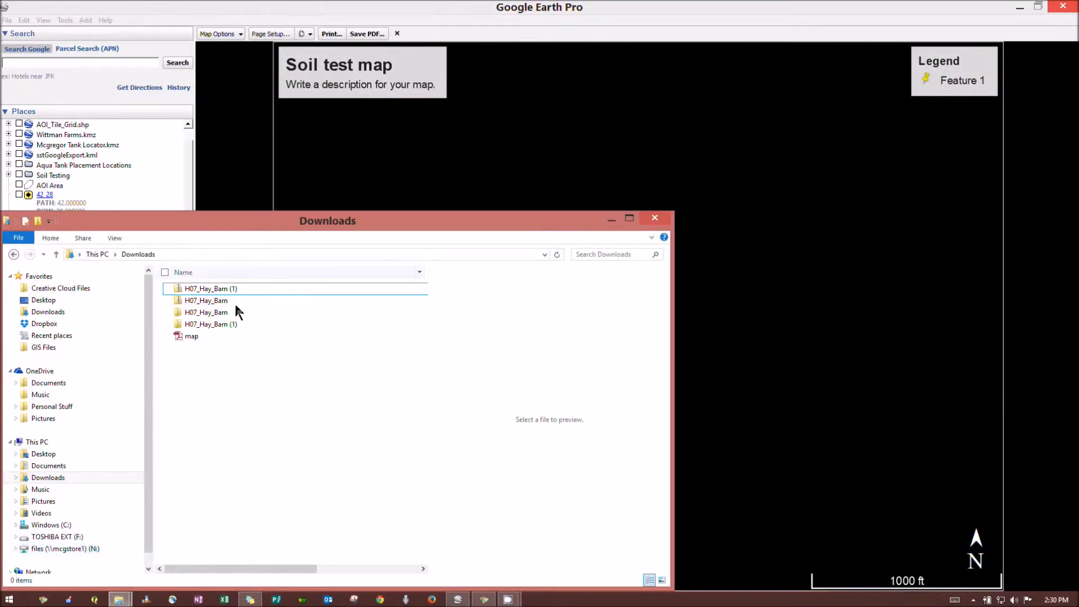
double_click(194, 335)
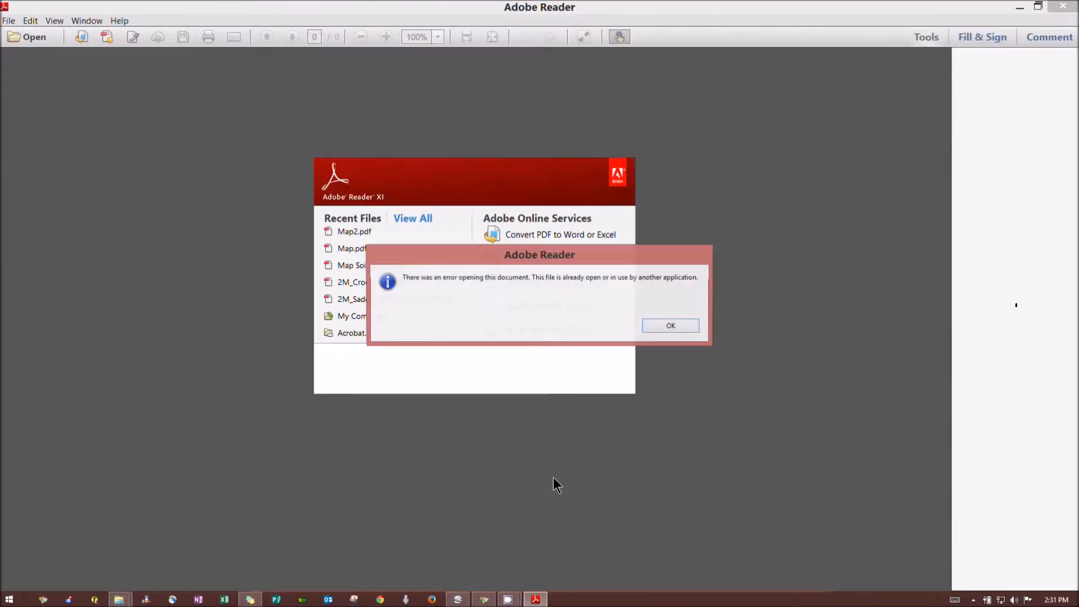
left_click(663, 329)
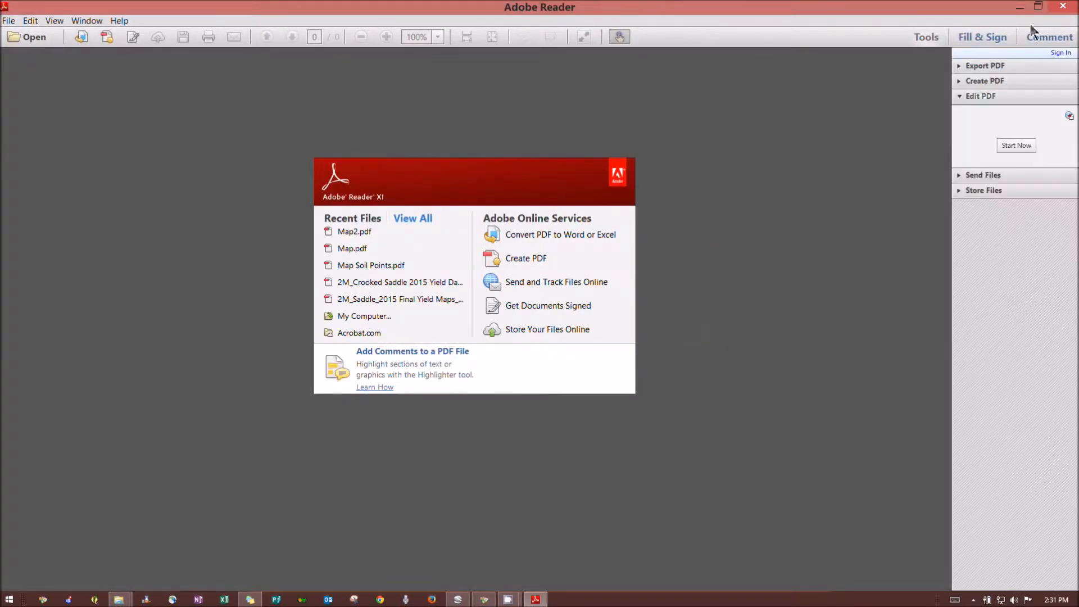
left_click(1062, 7)
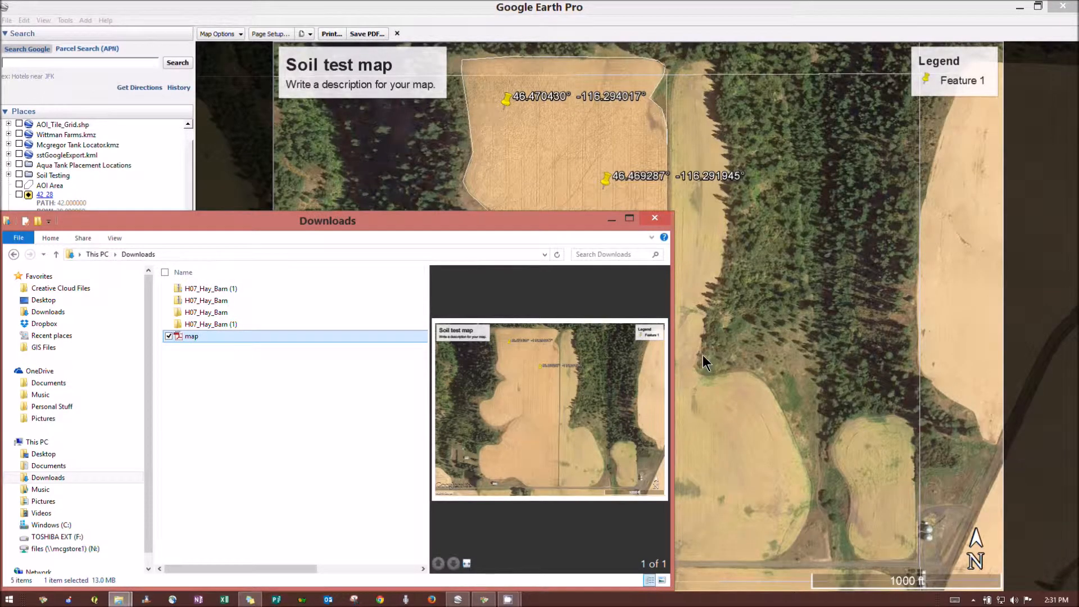
key("Return")
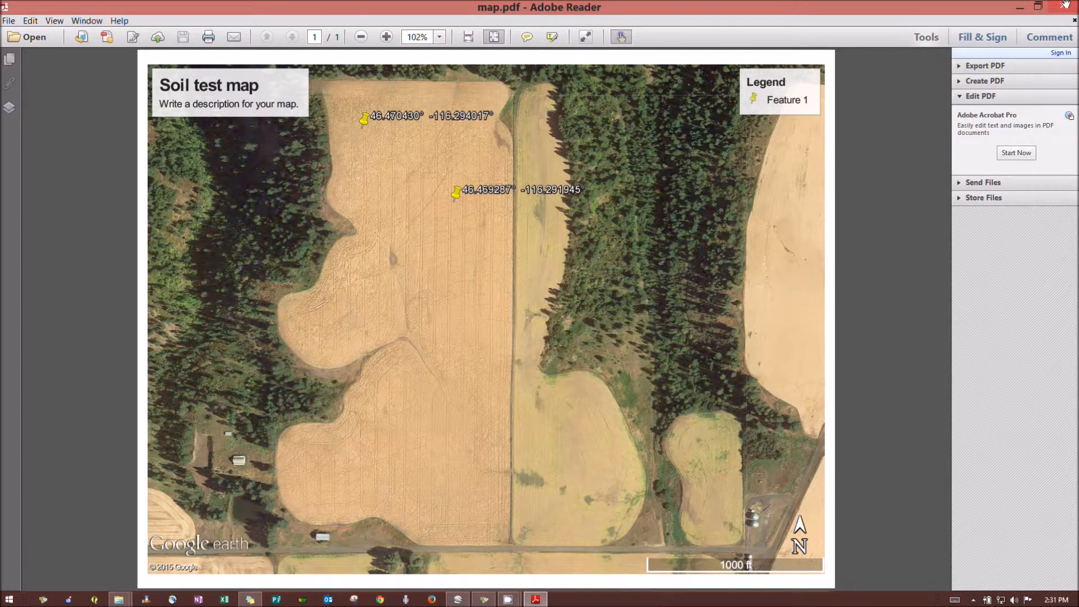
left_click(512, 602)
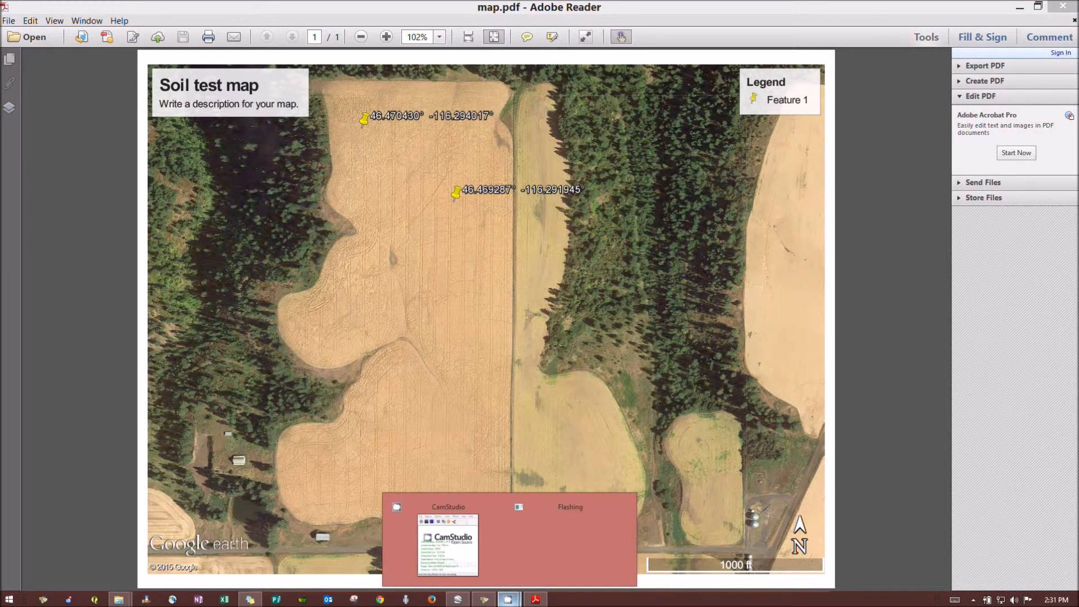